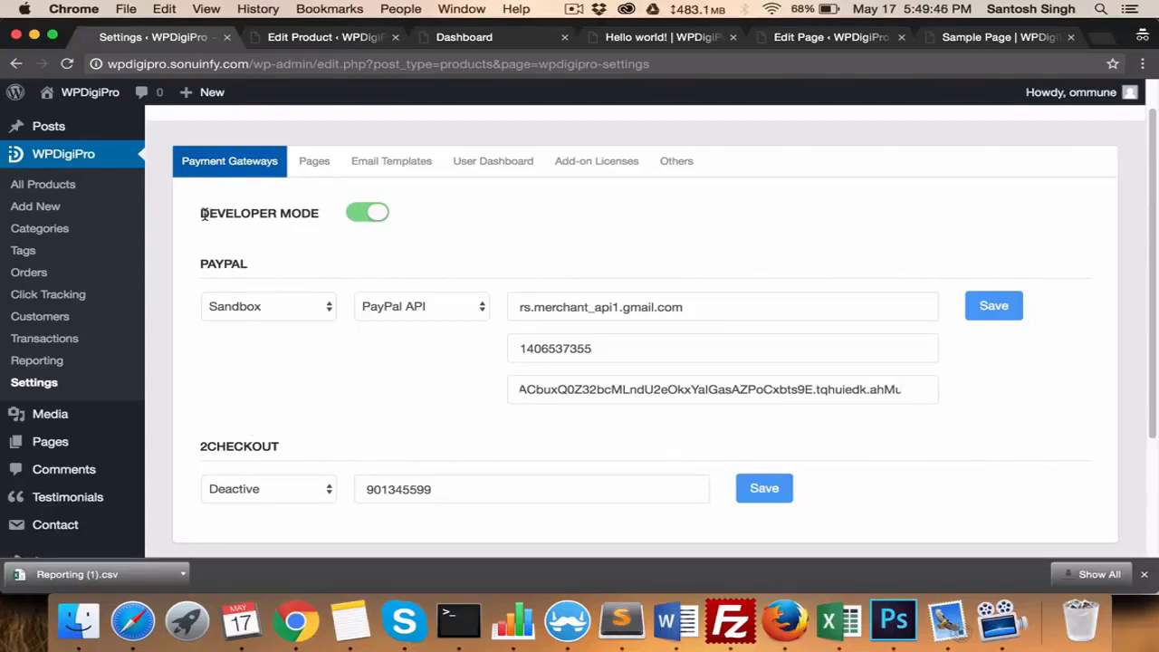
Step: Review the Developer Mode setting, then the Pages settings for successful payment, failed payment and the custom slug name
drag(203, 214, 317, 213)
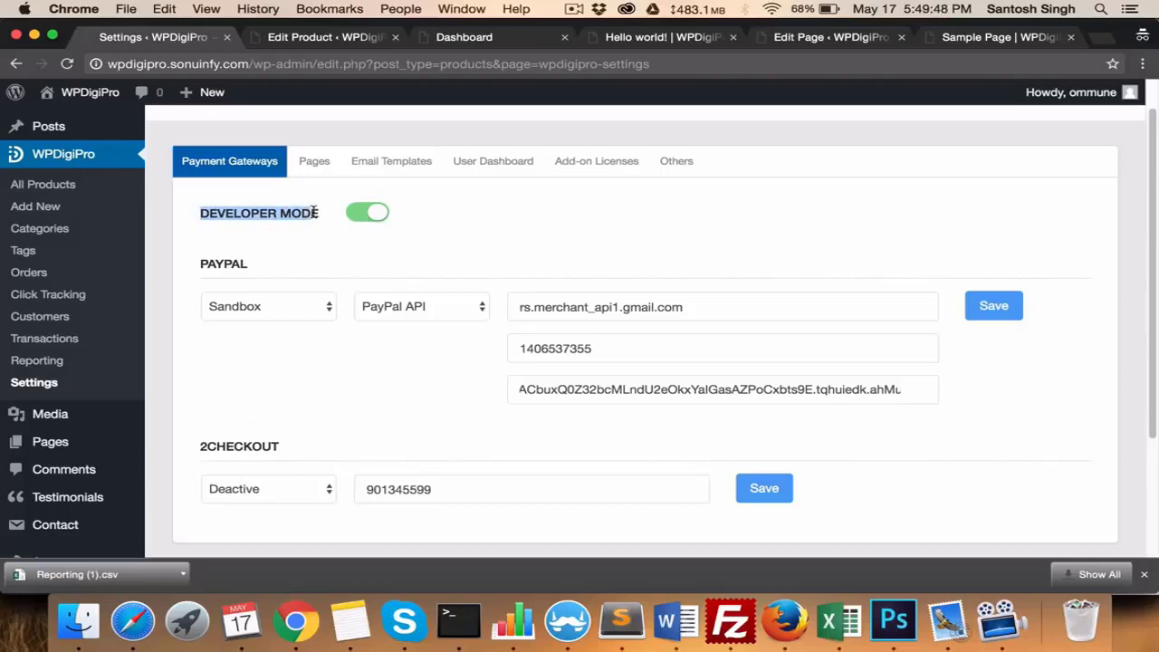
click(314, 164)
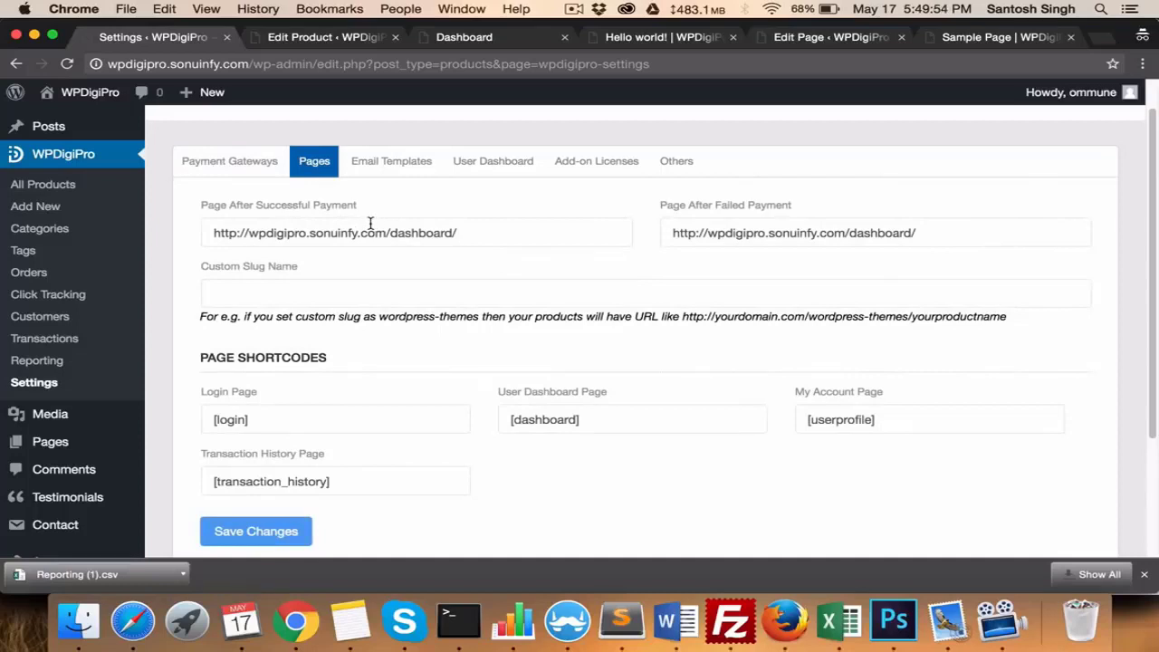
drag(462, 232, 213, 233)
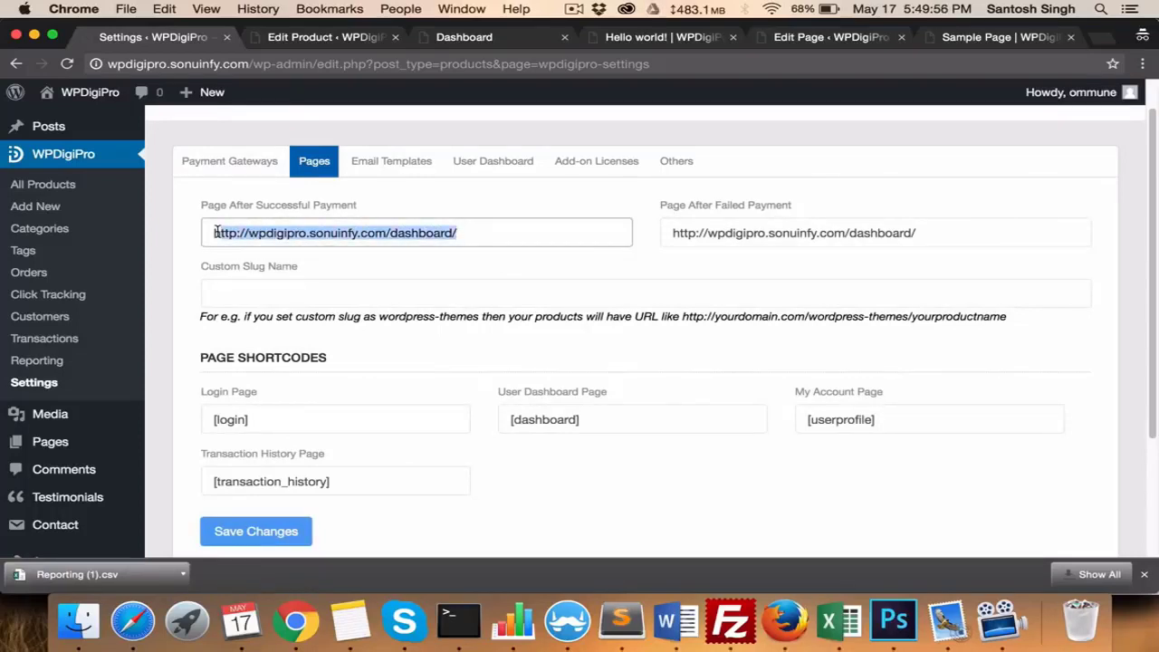
drag(934, 232, 660, 231)
click(301, 296)
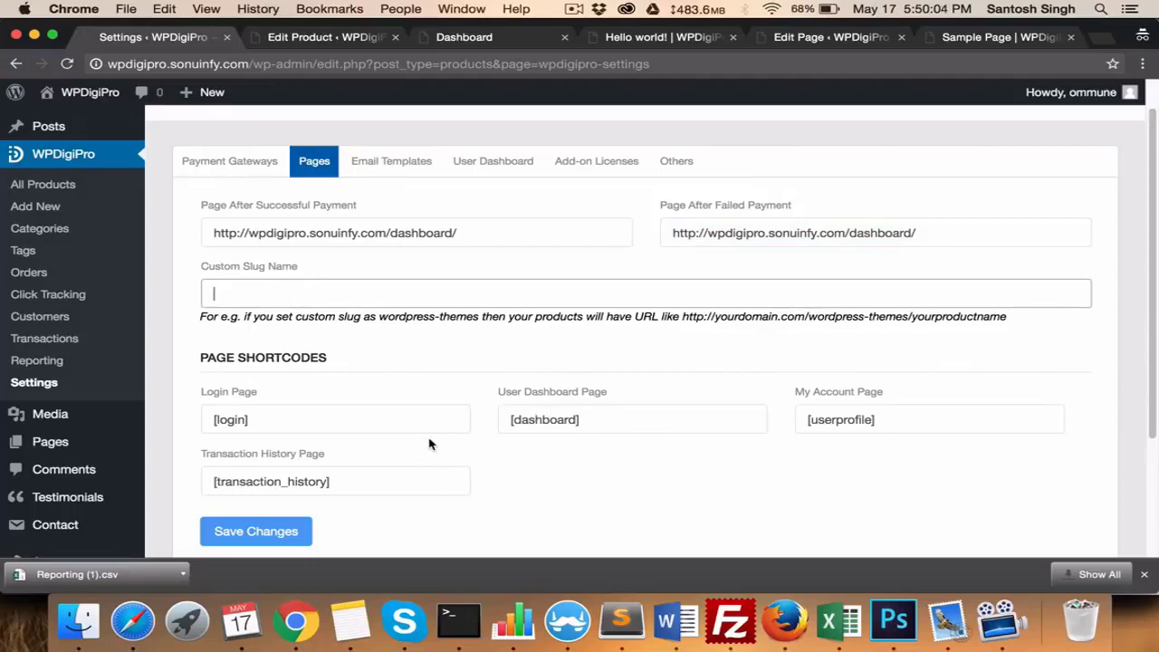
Step: Load the Admin Email For New Order template in the email settings and review its body and the available shortcodes
click(384, 168)
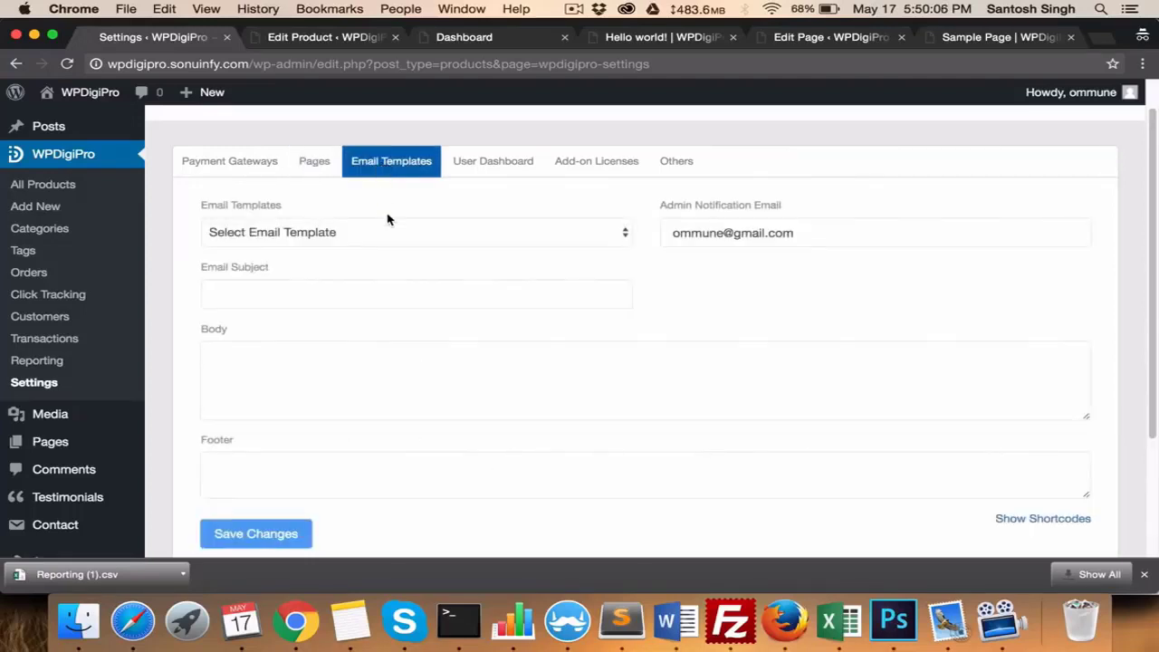
click(386, 233)
click(374, 249)
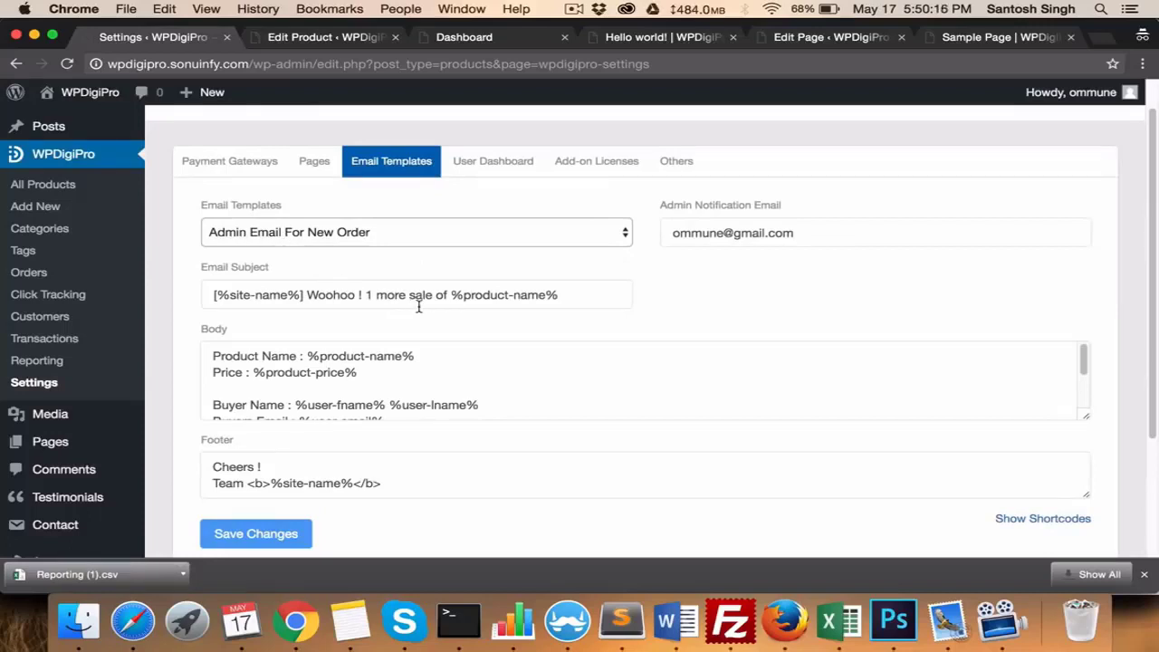
scroll(453, 308, down, 3)
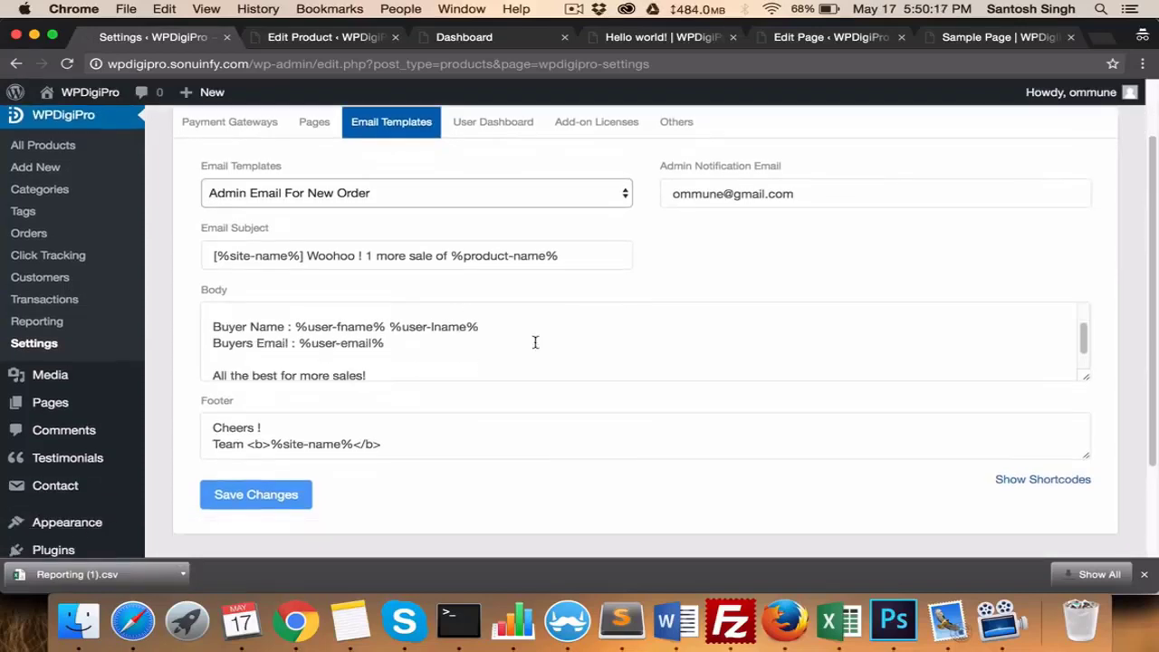
click(1037, 480)
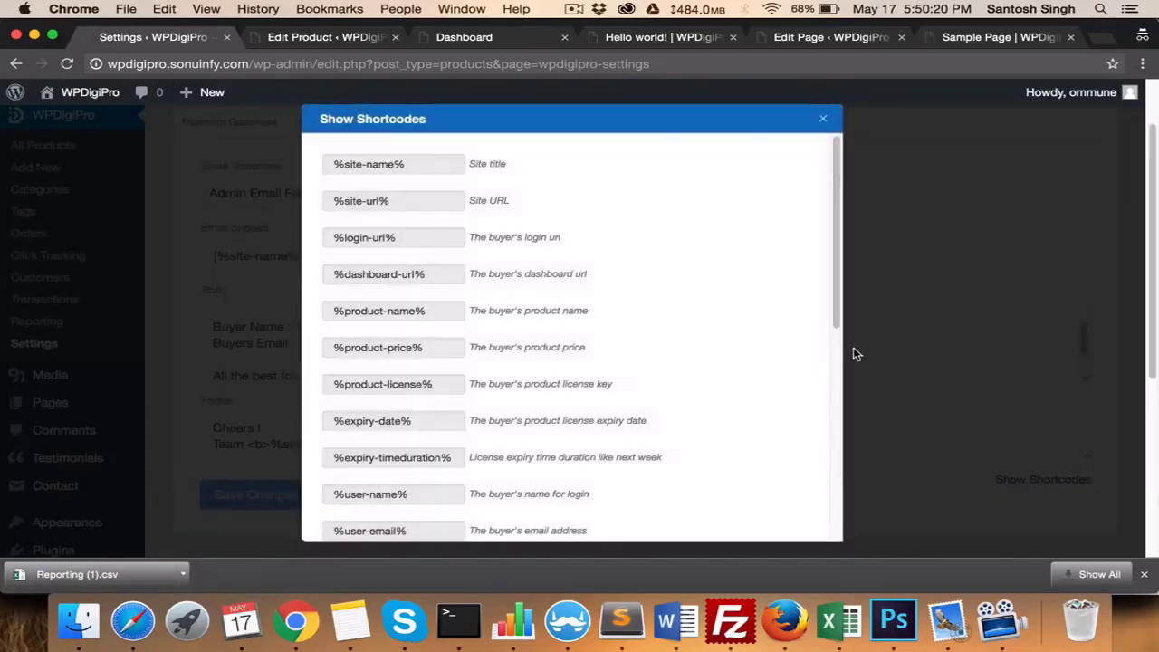
click(822, 124)
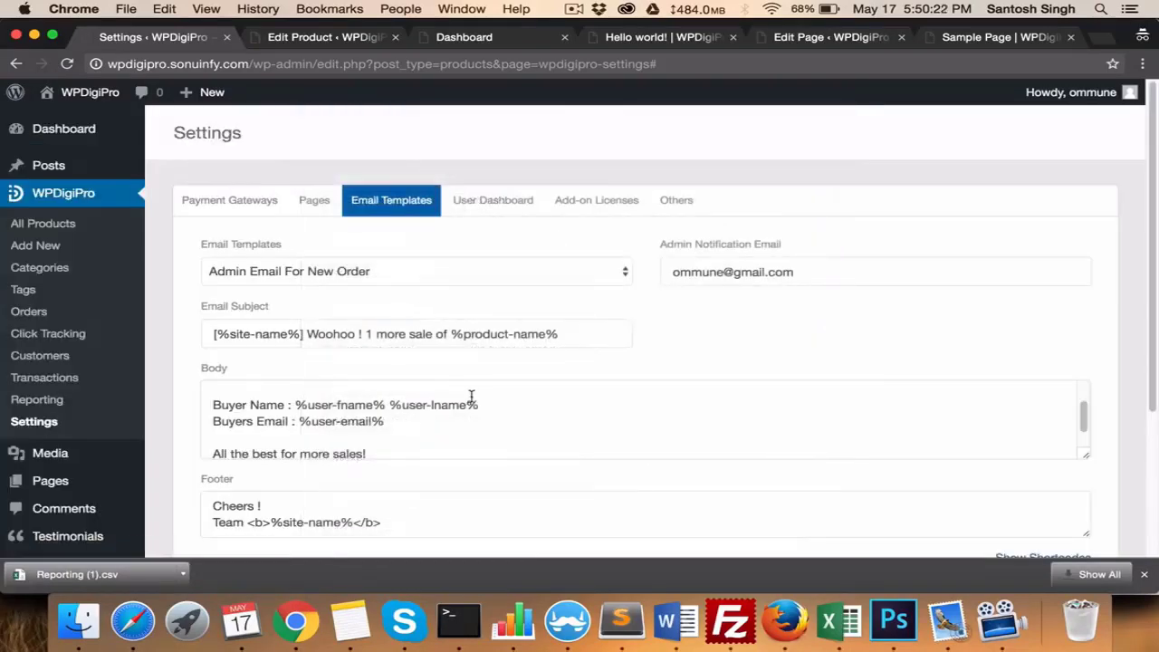
click(477, 406)
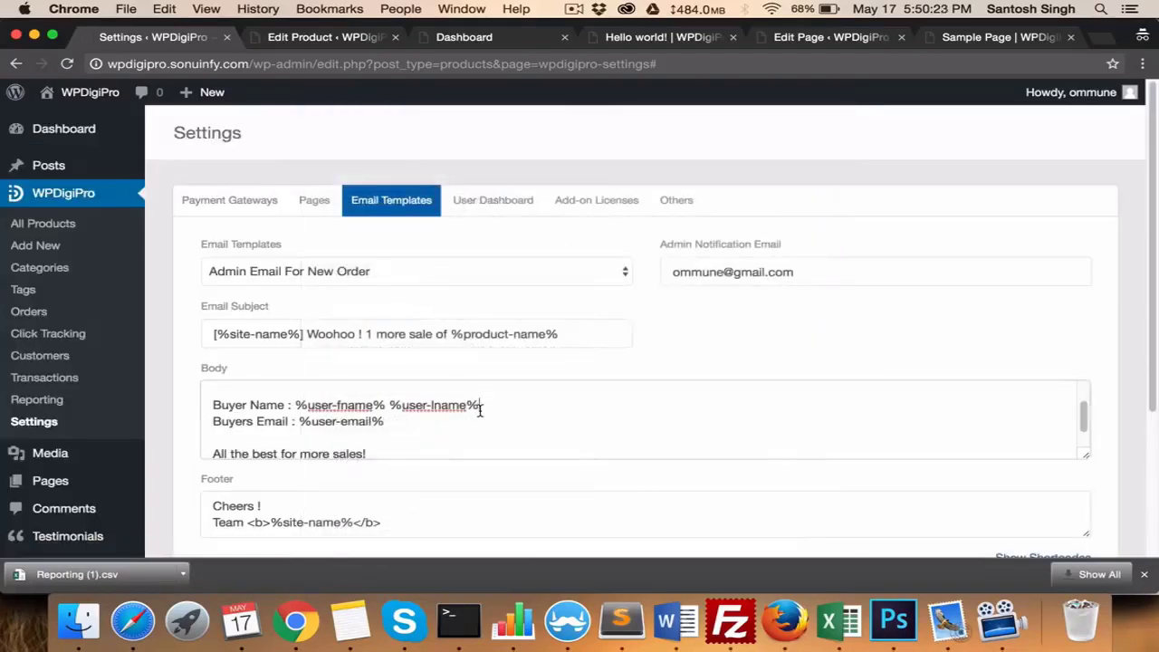
Step: Compare the User Dashboard settings for logo, background, menu and colors with the front-end My Account page, placing its browser tab beside Settings
click(477, 203)
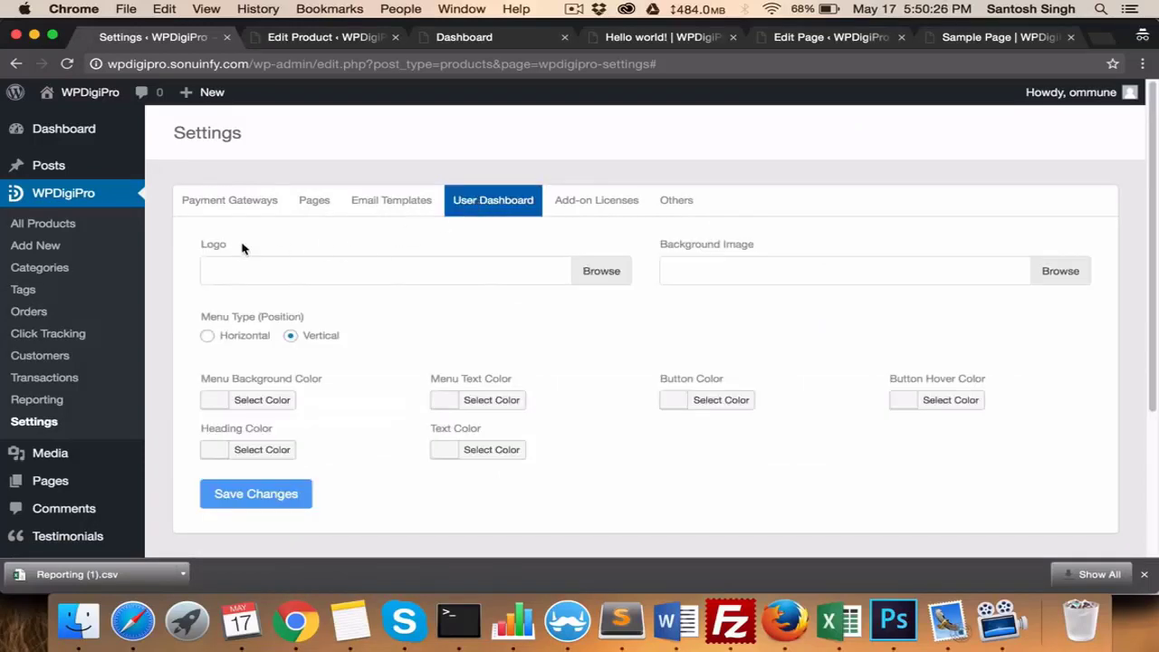
click(450, 40)
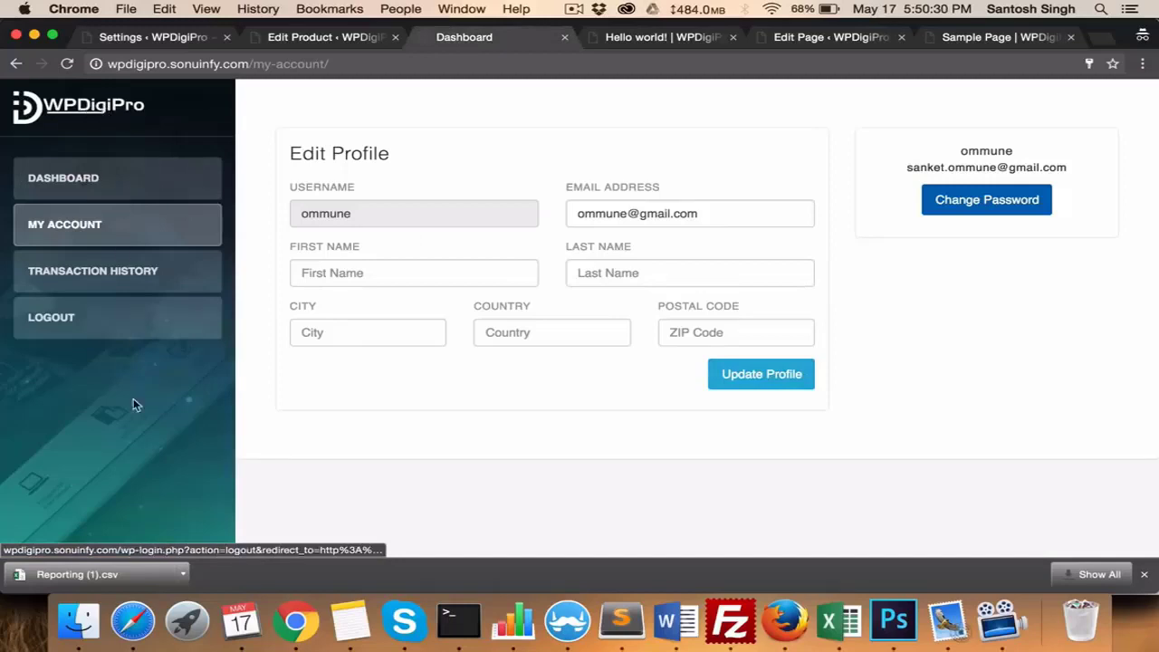
click(330, 37)
click(173, 40)
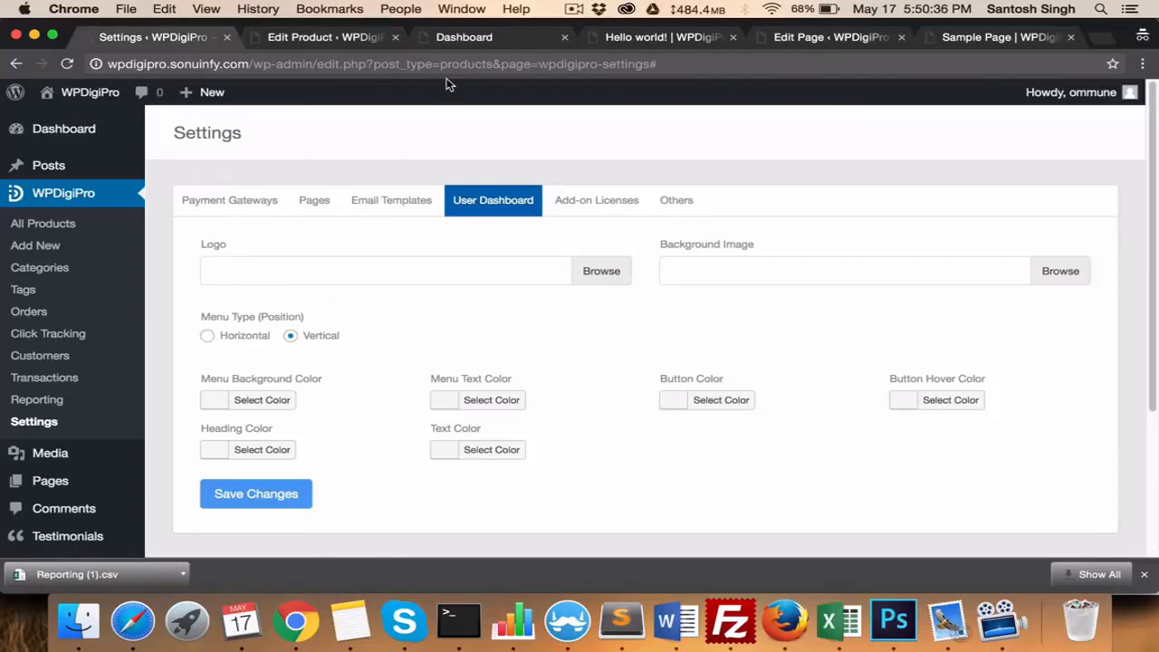
drag(477, 43, 303, 38)
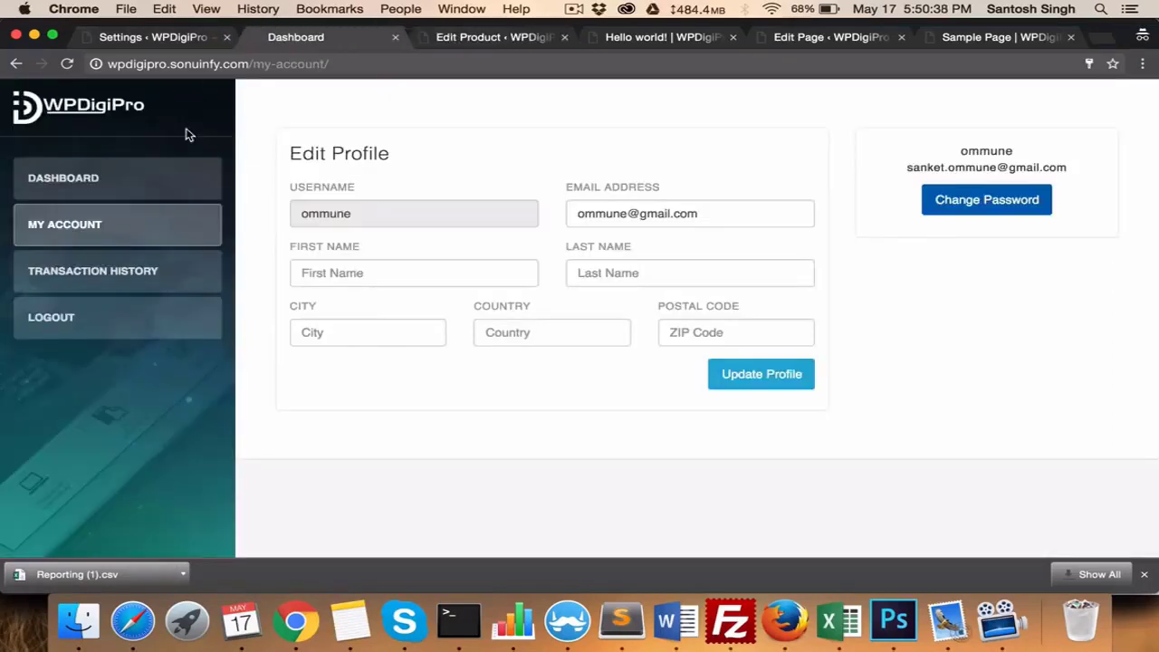
click(132, 39)
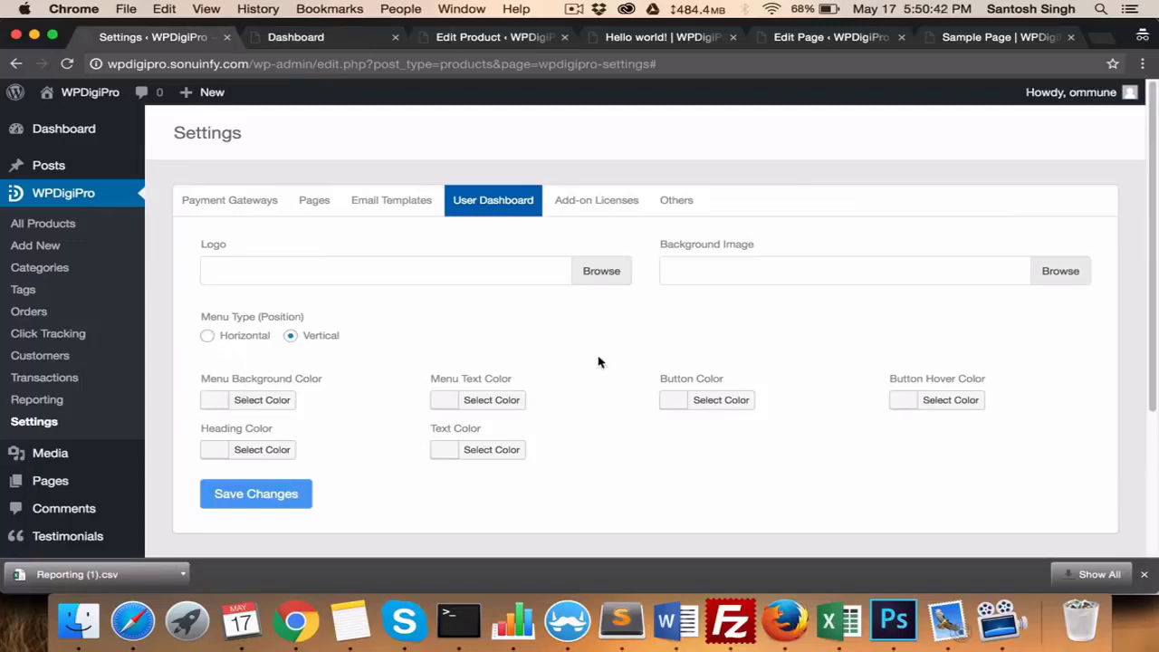
click(306, 40)
click(204, 38)
Step: Review the Add-on Licenses settings and the other settings for licence policy, currency, credit link and checkout popup text
click(597, 211)
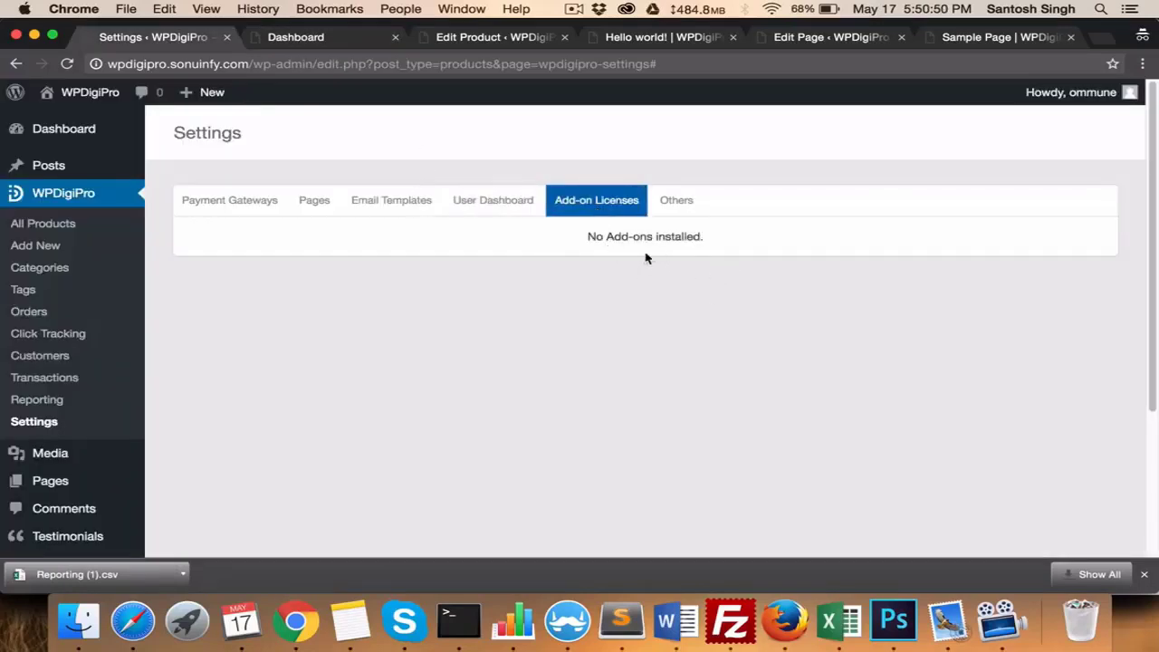
click(676, 207)
scroll(675, 207, down, 2)
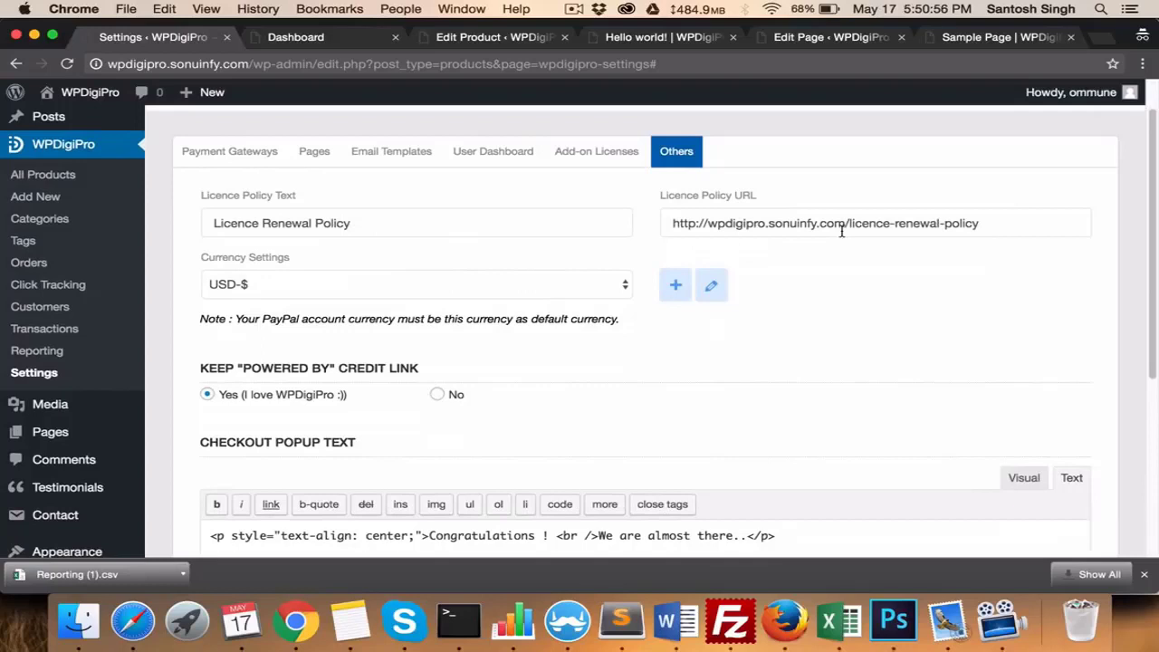
scroll(550, 216, down, 2)
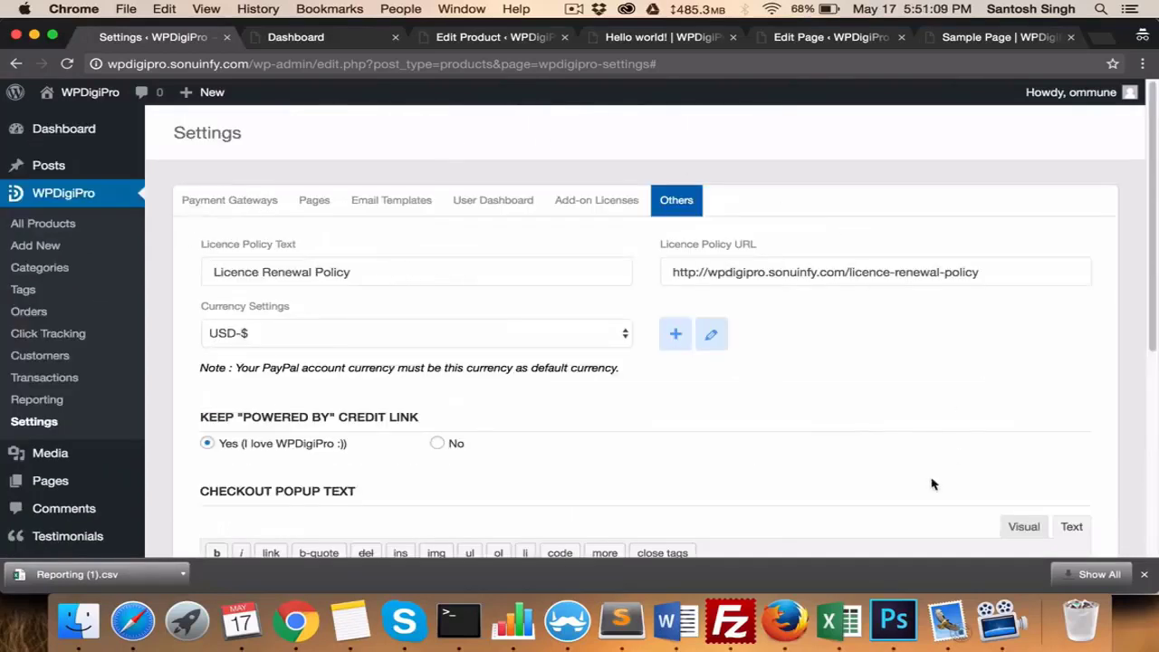
Step: Open WPDigiPro Reporting and examine the sales report's product revenue chart
click(49, 403)
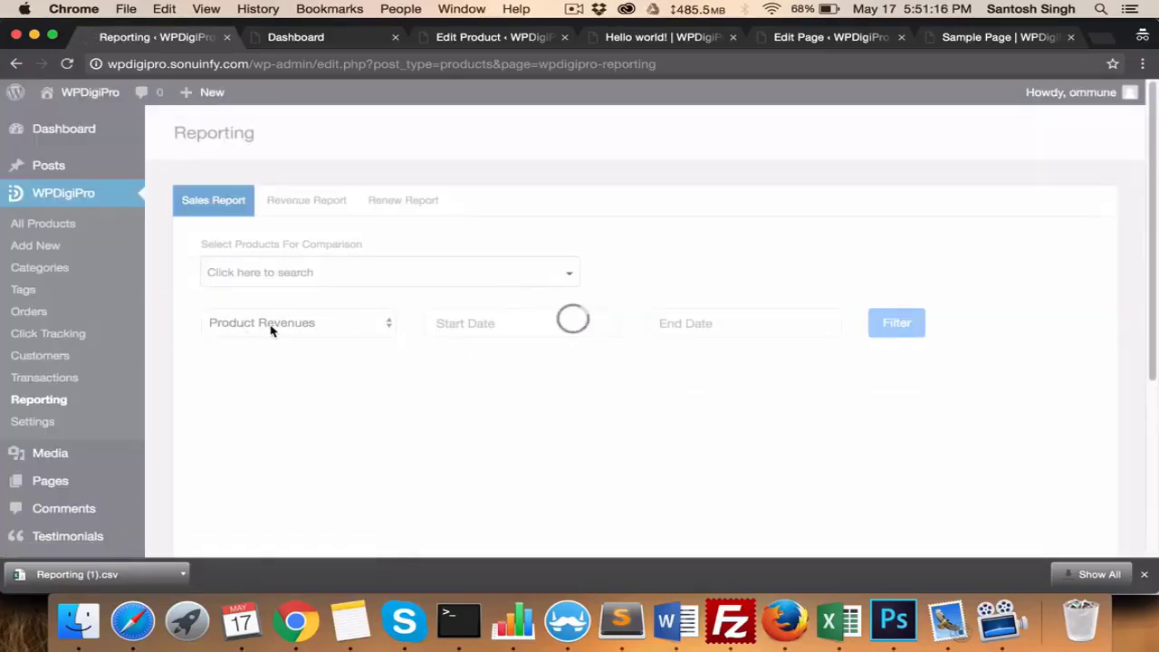
scroll(392, 341, down, 2)
scroll(383, 346, down, 4)
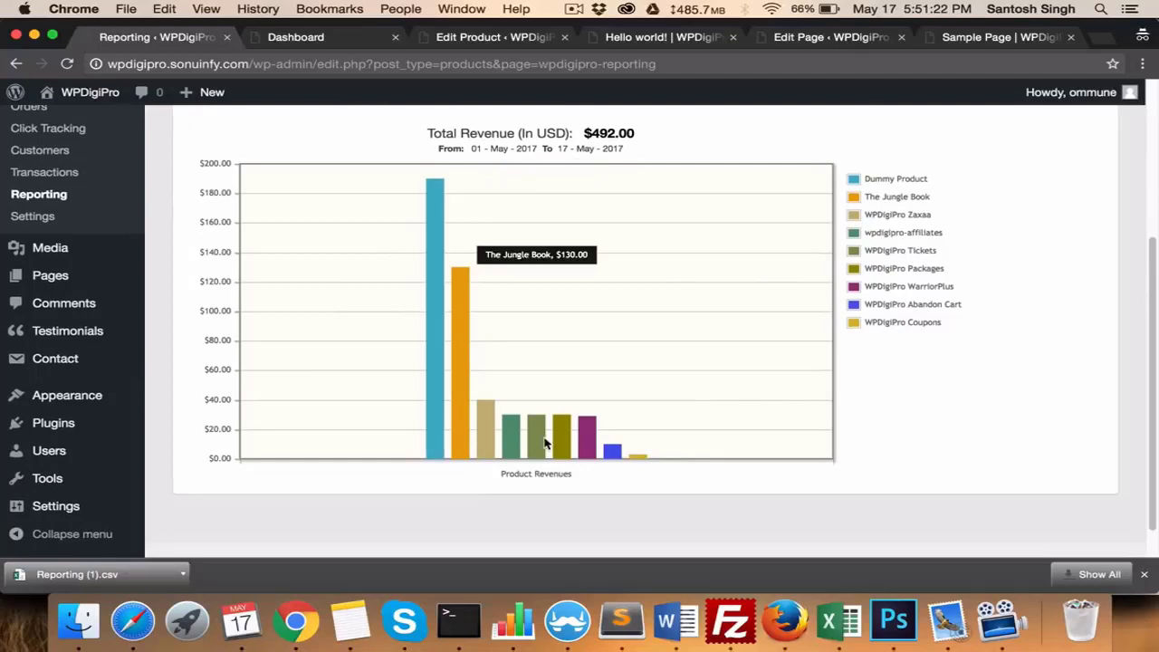
mouse_move(577, 410)
scroll(577, 409, up, 5)
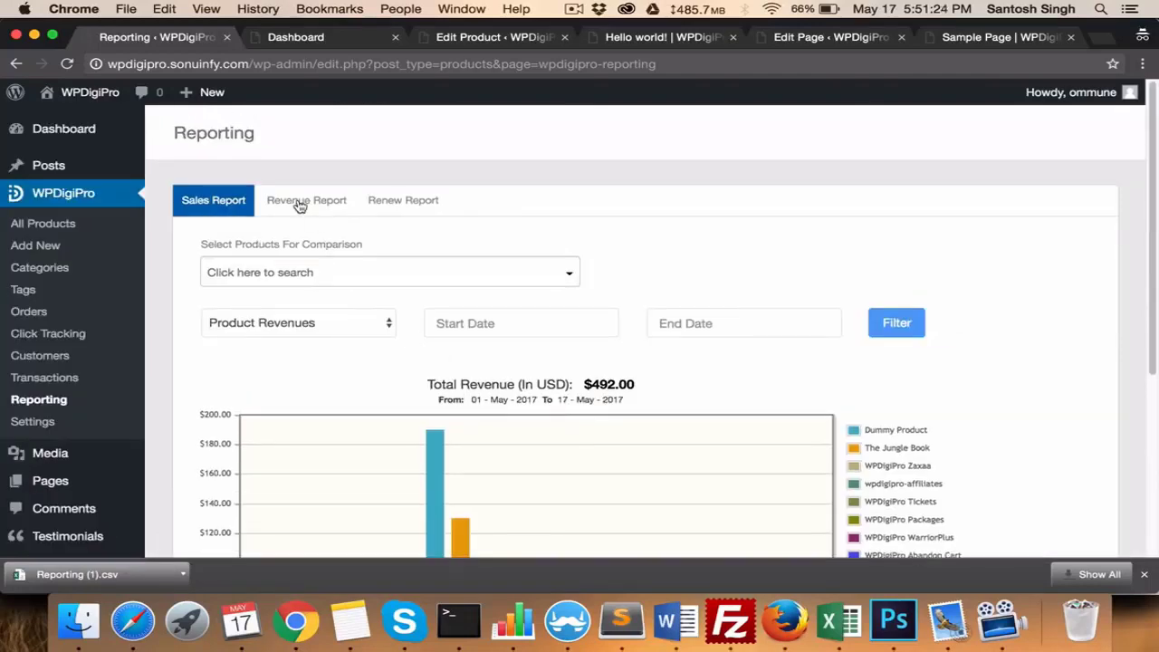
Step: Examine the Revenue Report chart for all products and view the Renew Report
click(299, 201)
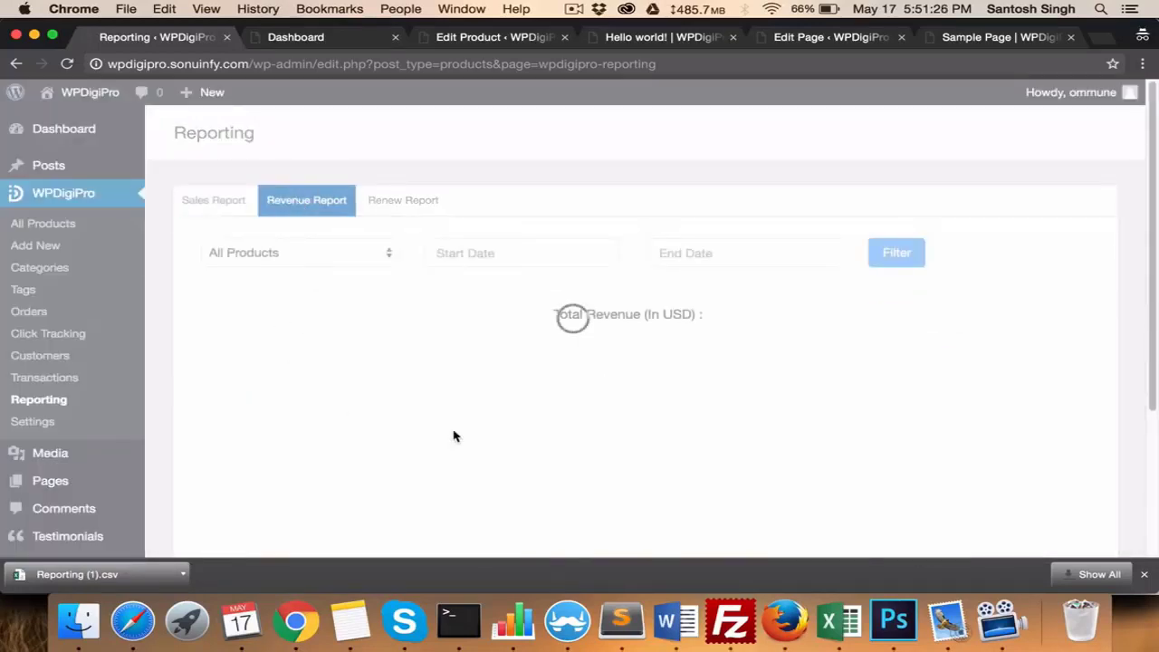
scroll(714, 450, down, 3)
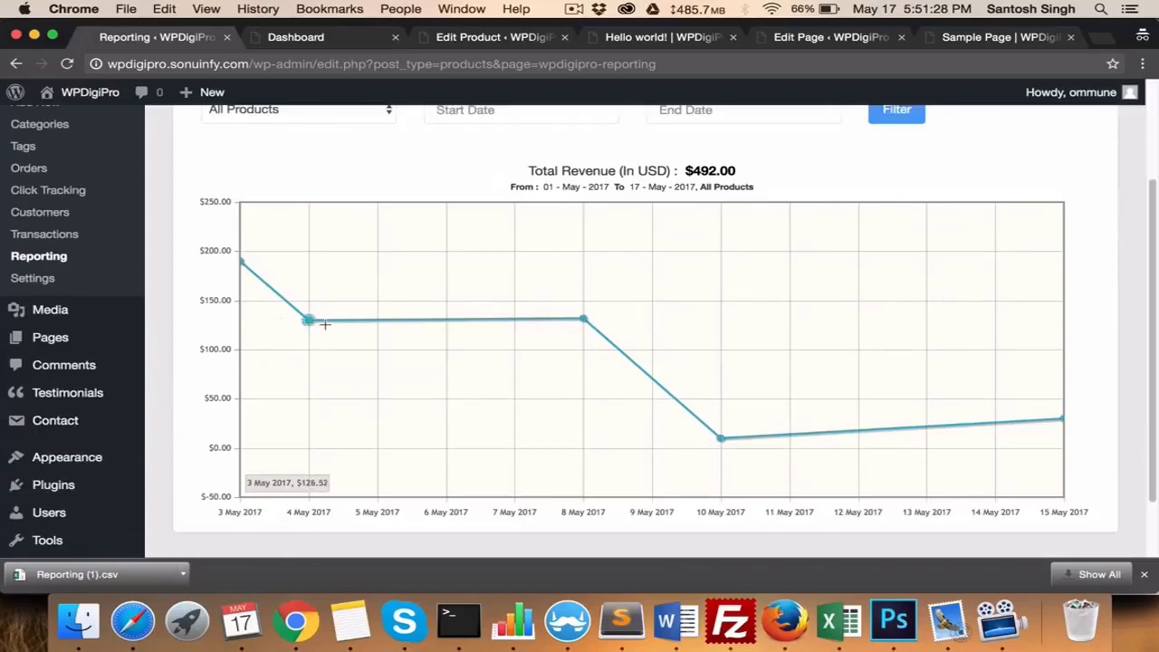
scroll(860, 393, up, 3)
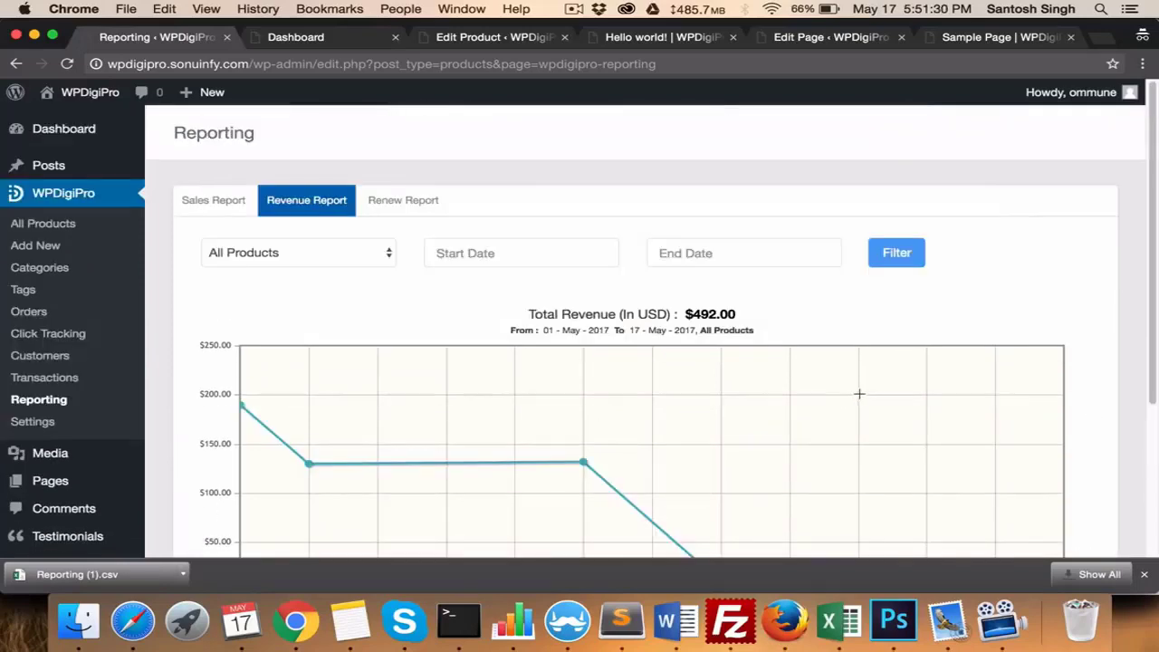
click(402, 200)
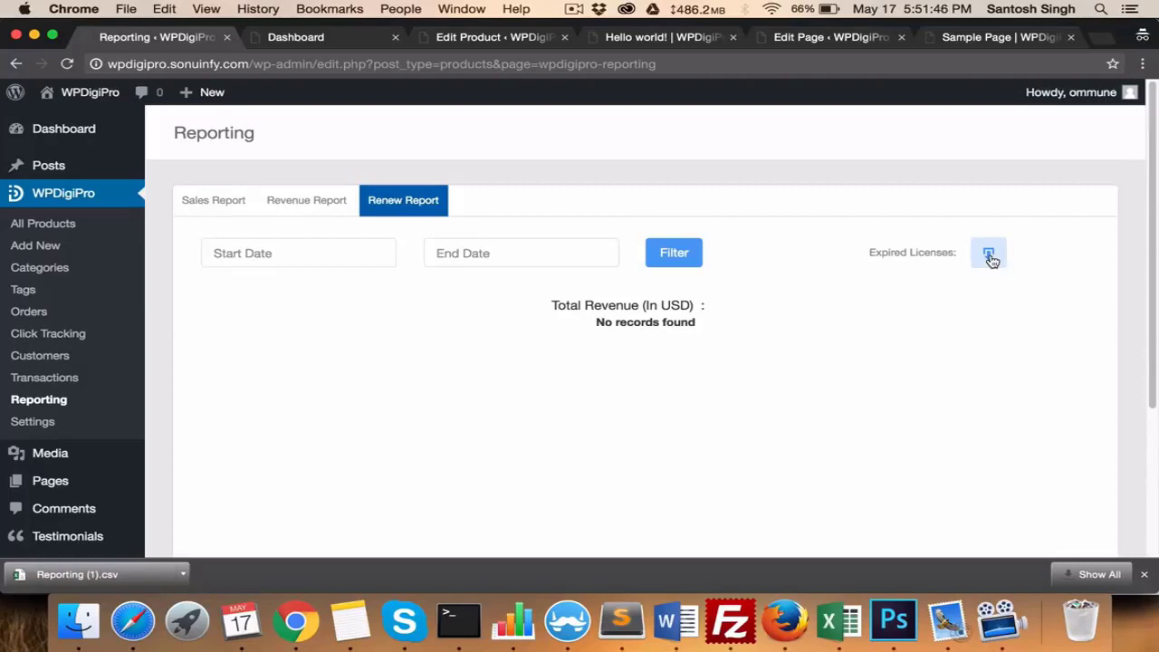
Step: Browse the WPDigiPro transaction history list
click(49, 378)
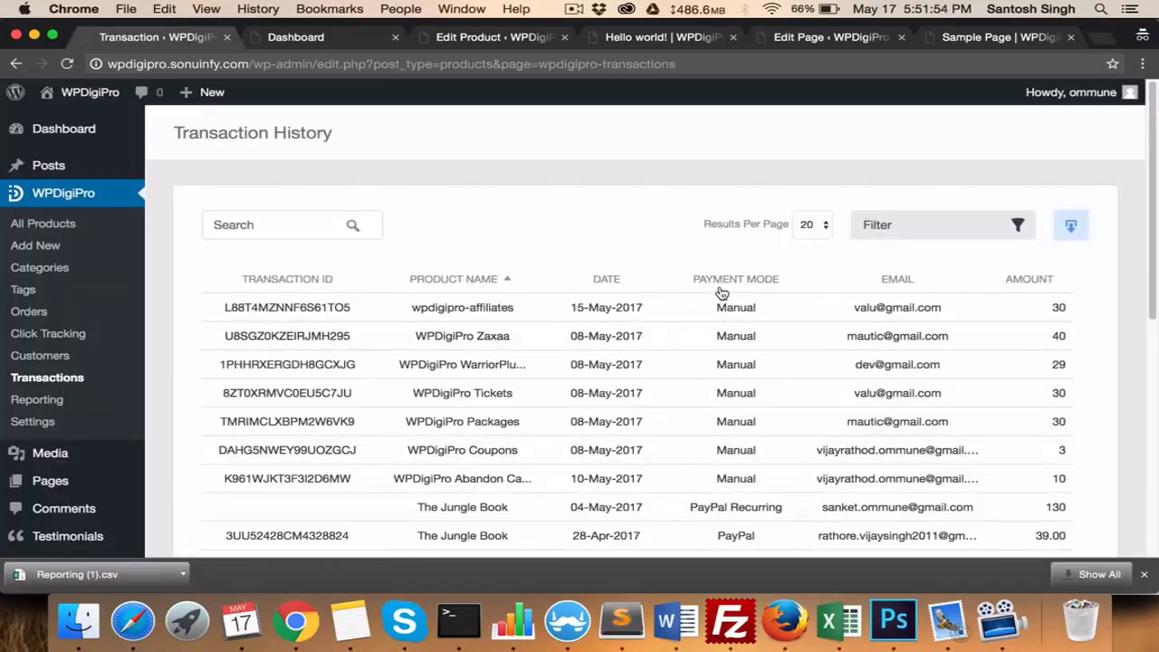
scroll(722, 293, down, 2)
scroll(722, 293, down, 5)
scroll(719, 299, up, 6)
Step: Open the first customer's record from the Customers list and review the licence details of the WPDigiPro Packages purchase
click(49, 358)
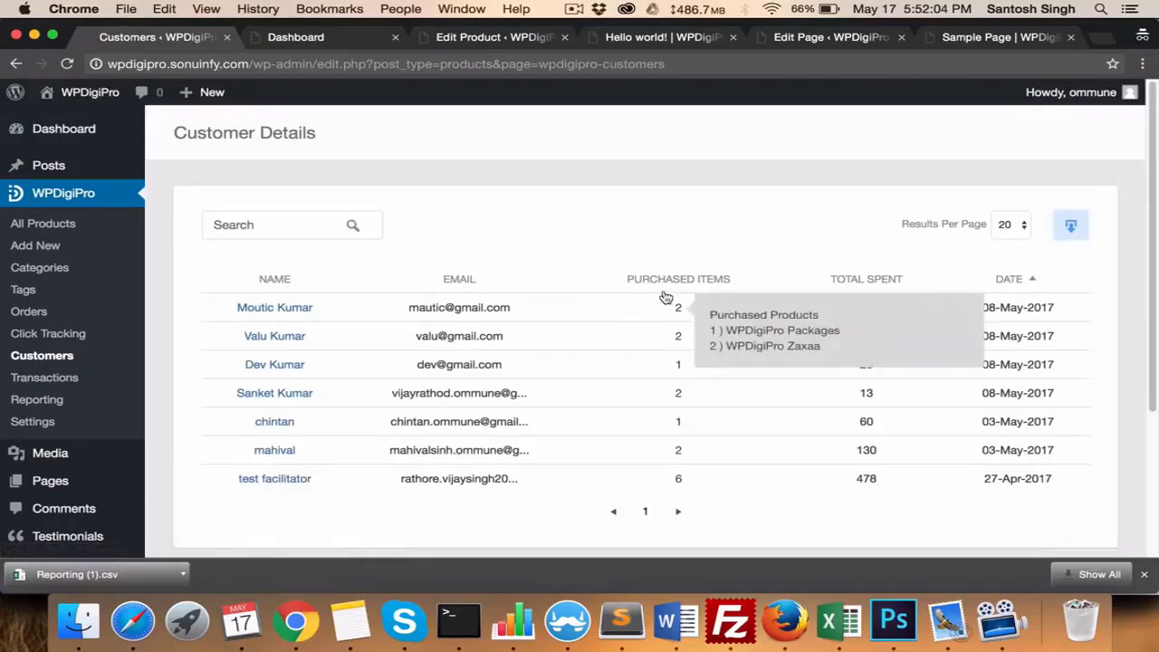
click(276, 307)
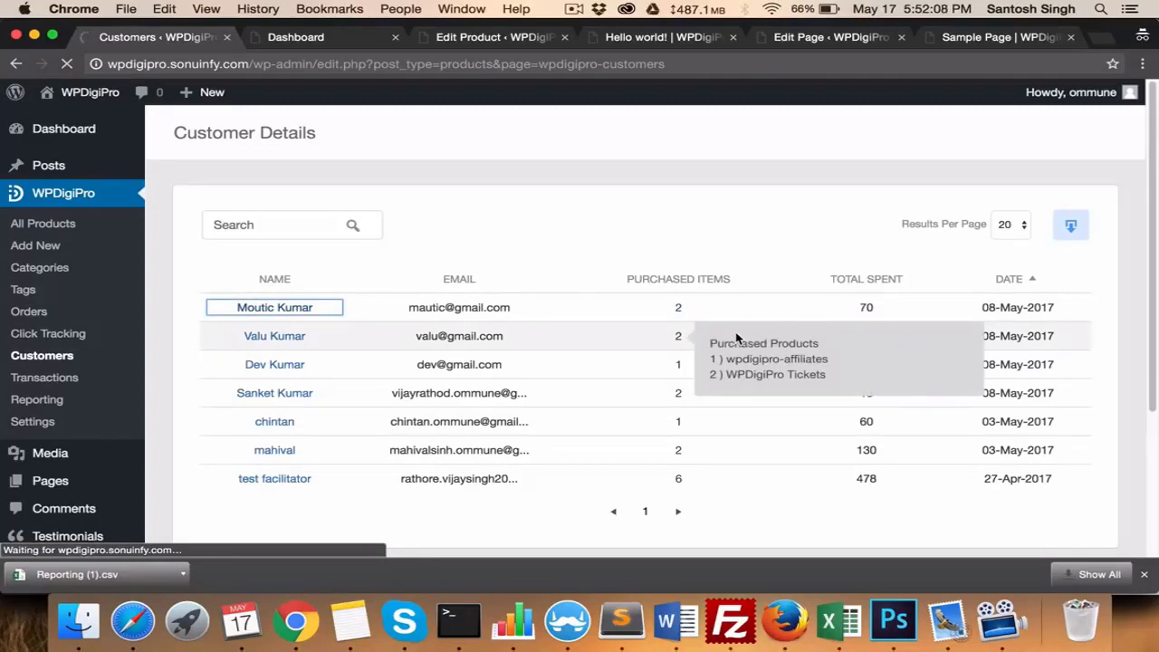
scroll(737, 337, down, 5)
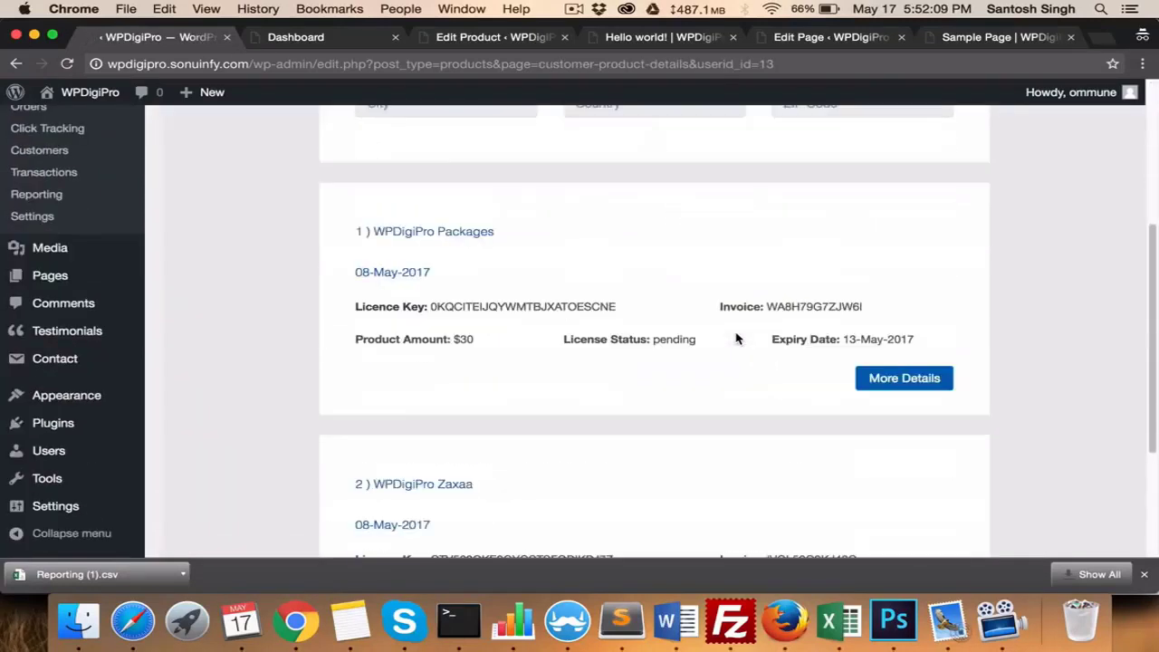
double_click(473, 307)
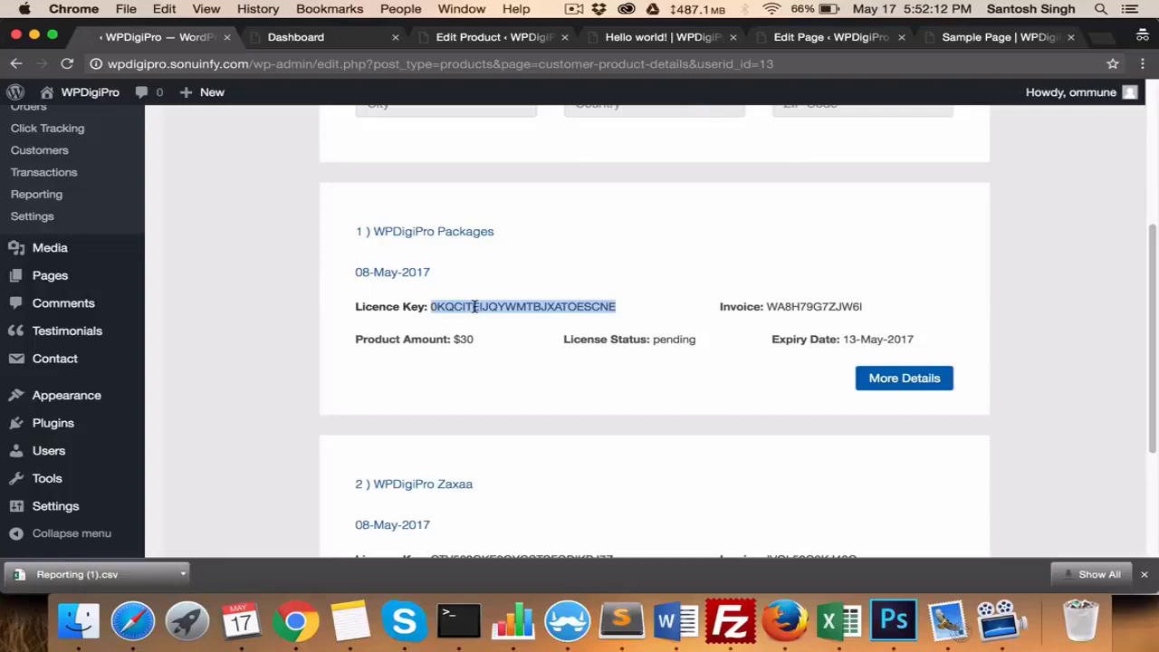
scroll(473, 308, up, 5)
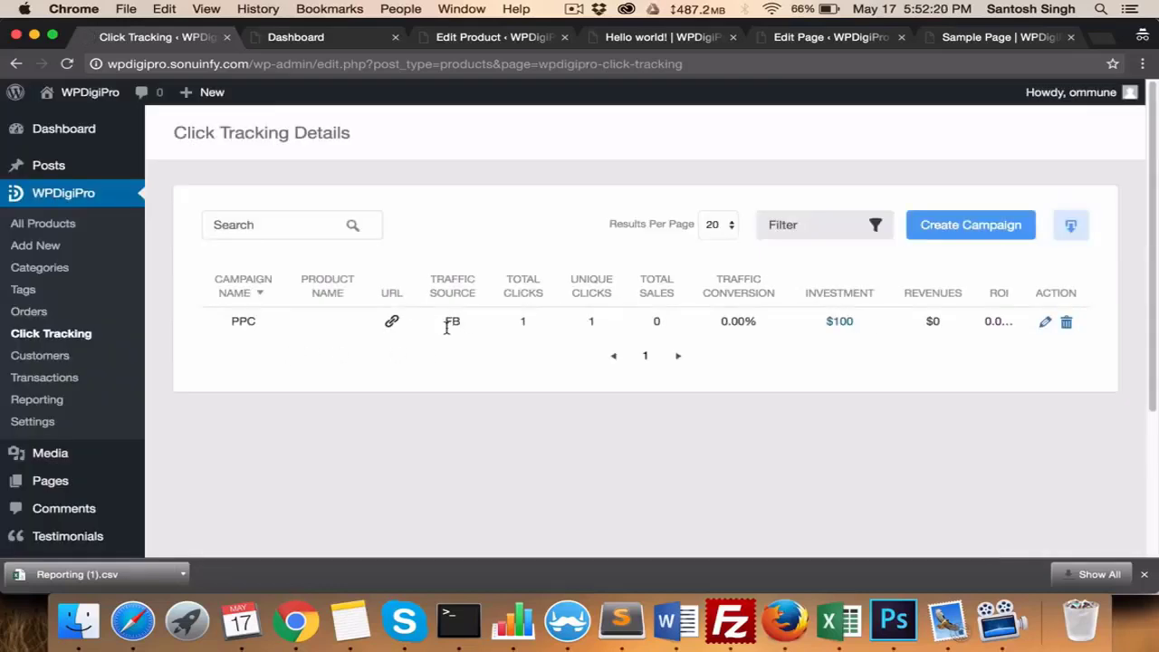
Step: Check the PPC campaign's traffic source in Click Tracking and inspect the Create Campaign form without creating a campaign
double_click(446, 319)
click(971, 228)
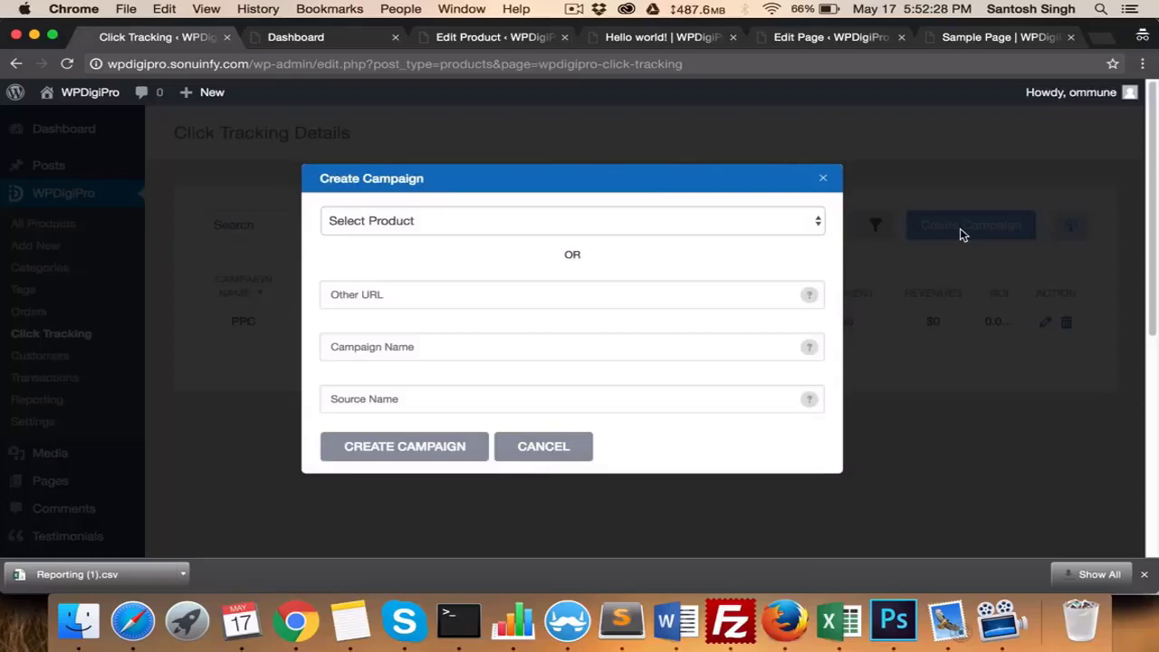
click(535, 294)
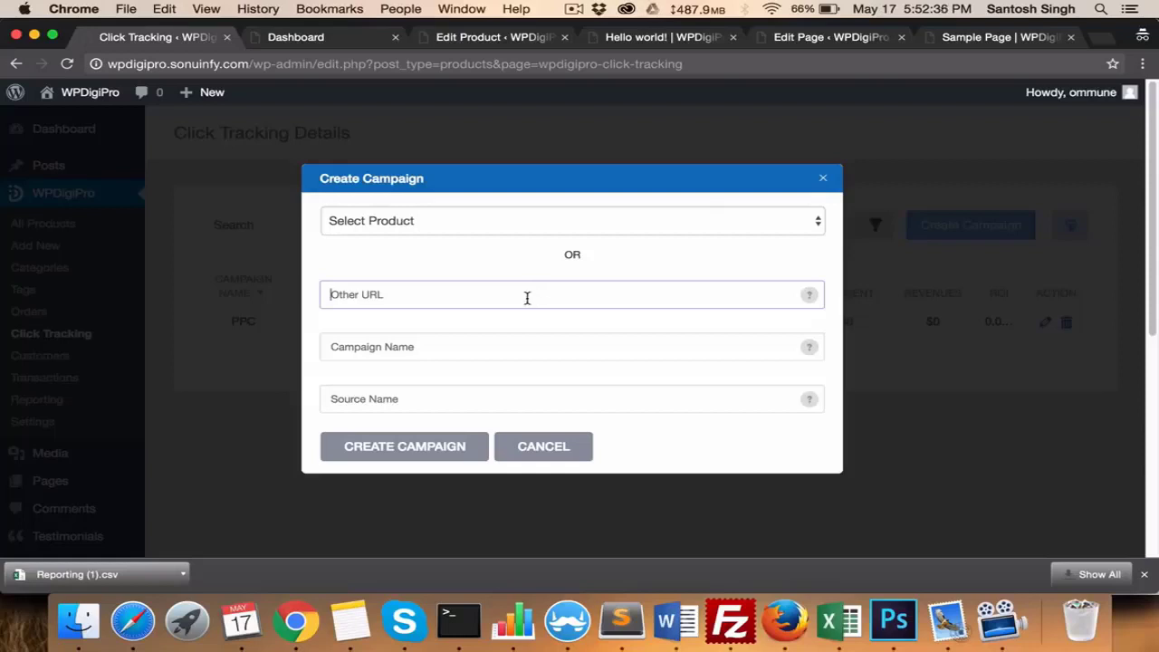
click(546, 448)
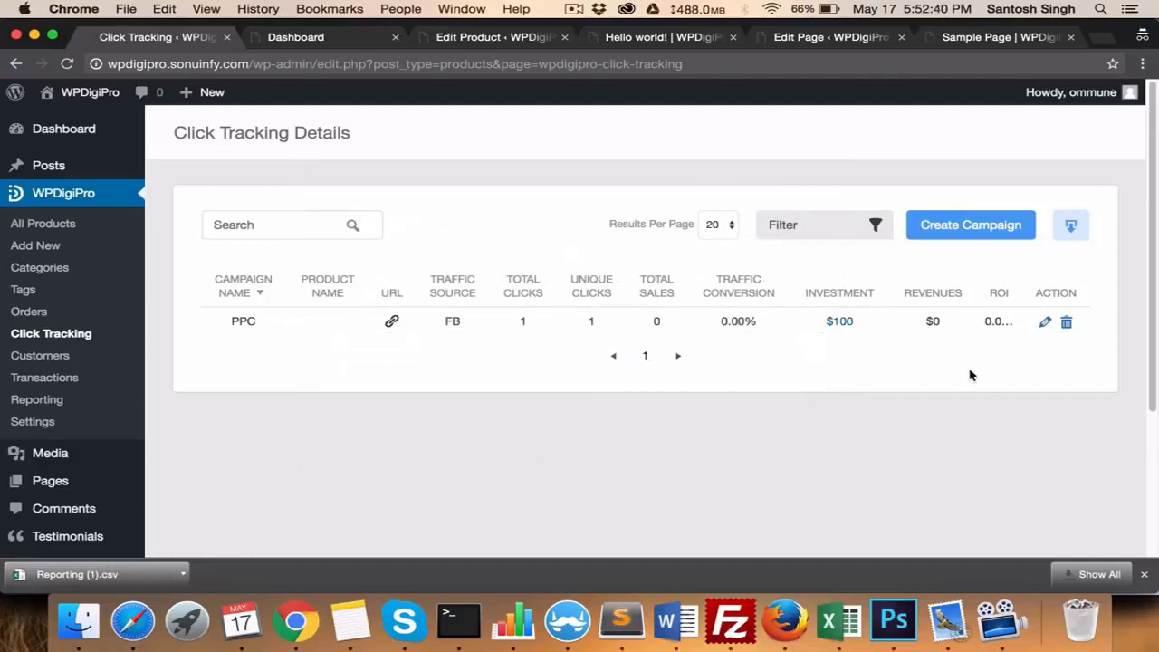
Step: Copy the PPC campaign's tracking URL and inspect its Edit Campaign form without saving any changes
click(391, 323)
click(1045, 323)
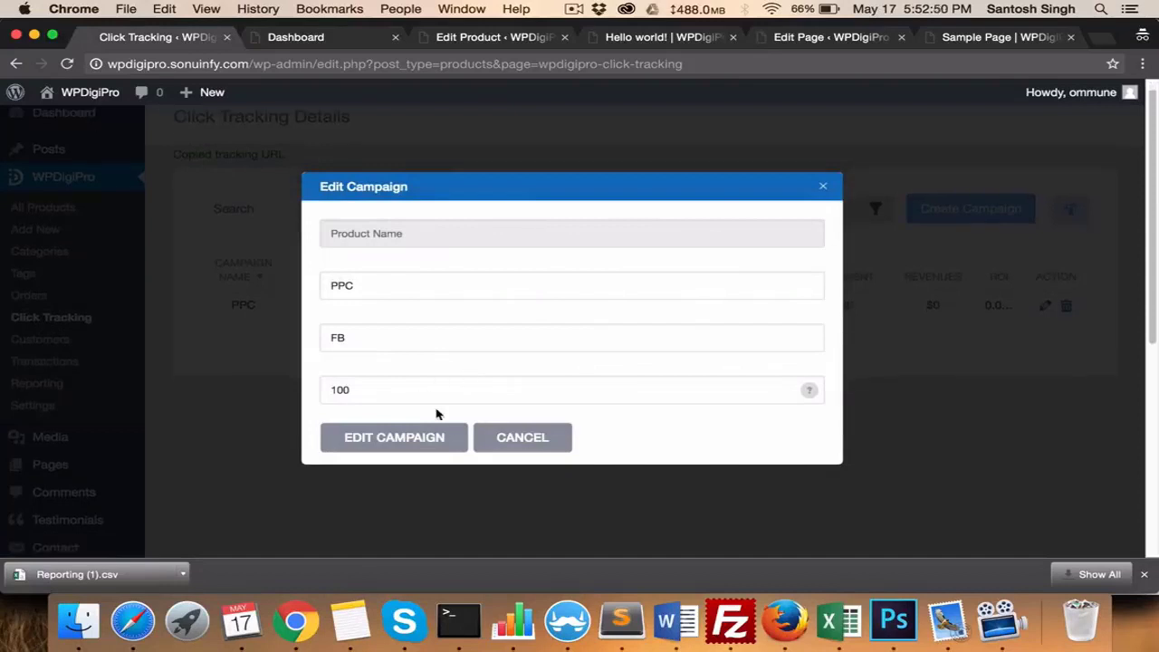
click(520, 436)
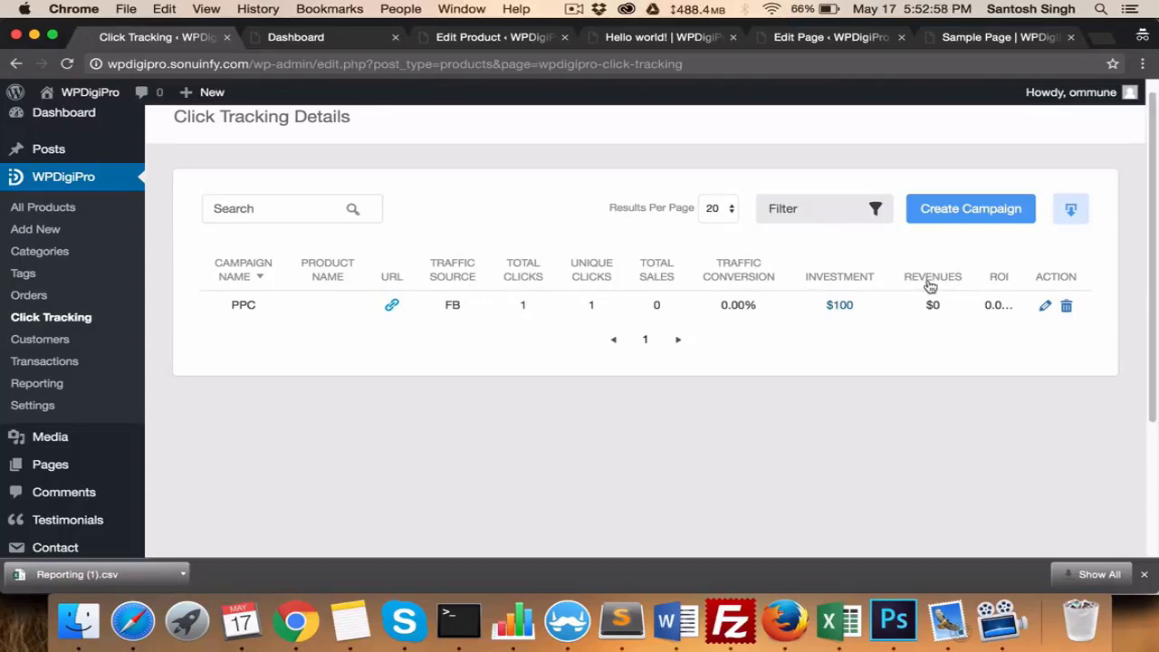
scroll(932, 308, up, 1)
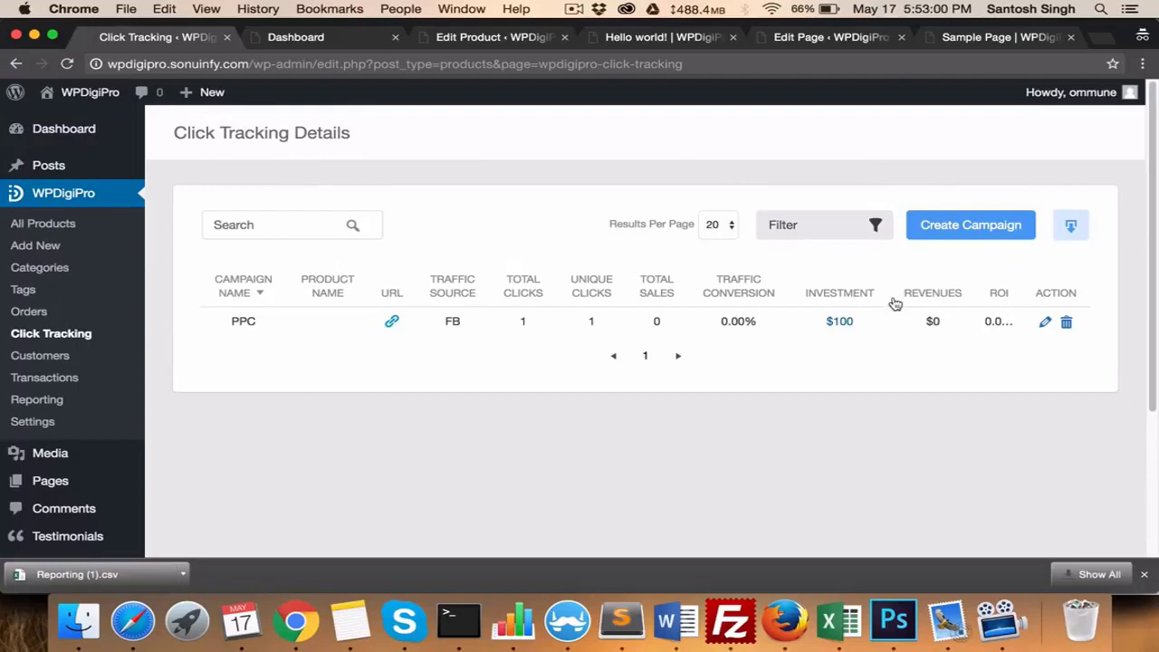
Step: Browse the Order Details list and inspect its search field and product filter options without applying a filter
click(40, 314)
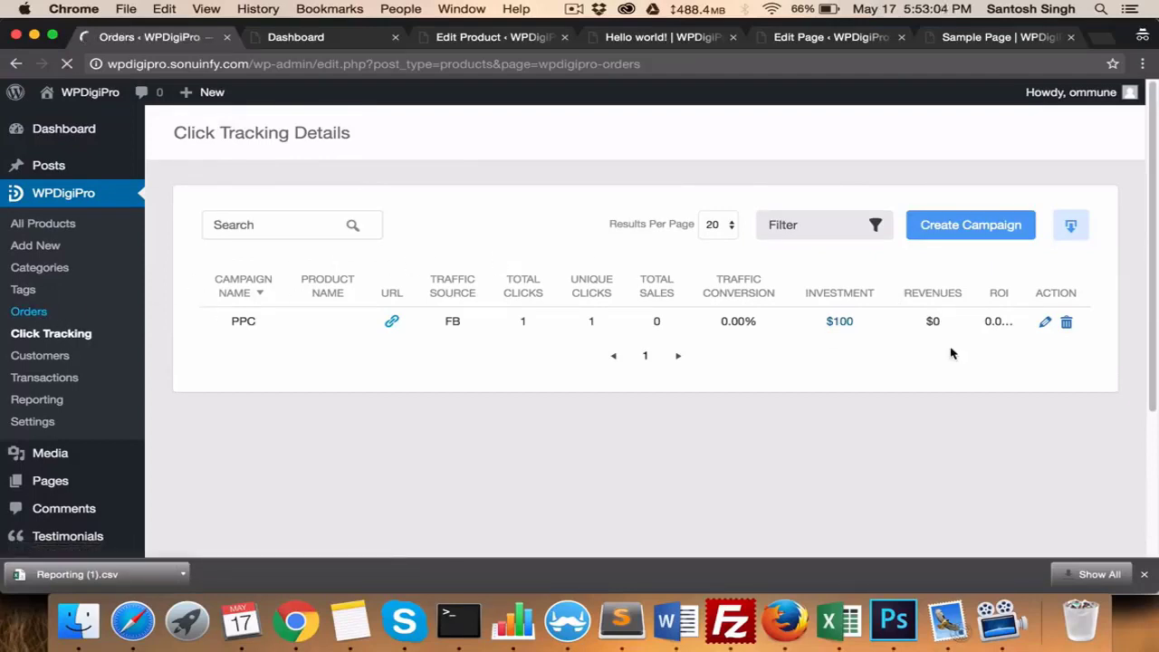
scroll(606, 281, down, 1)
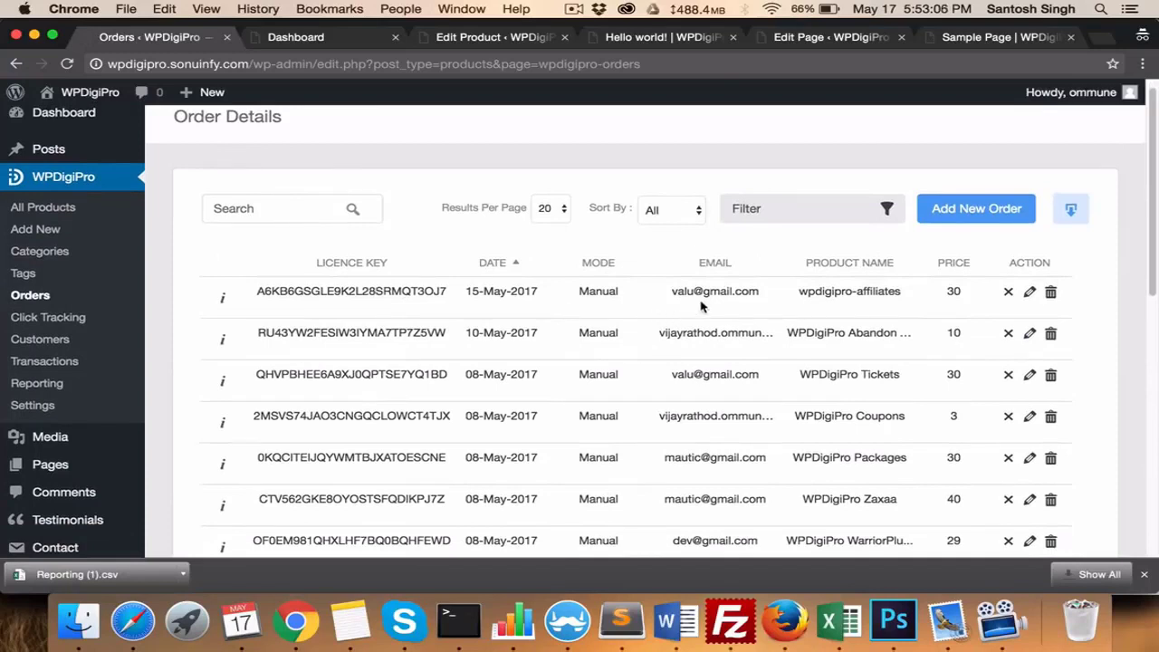
click(272, 206)
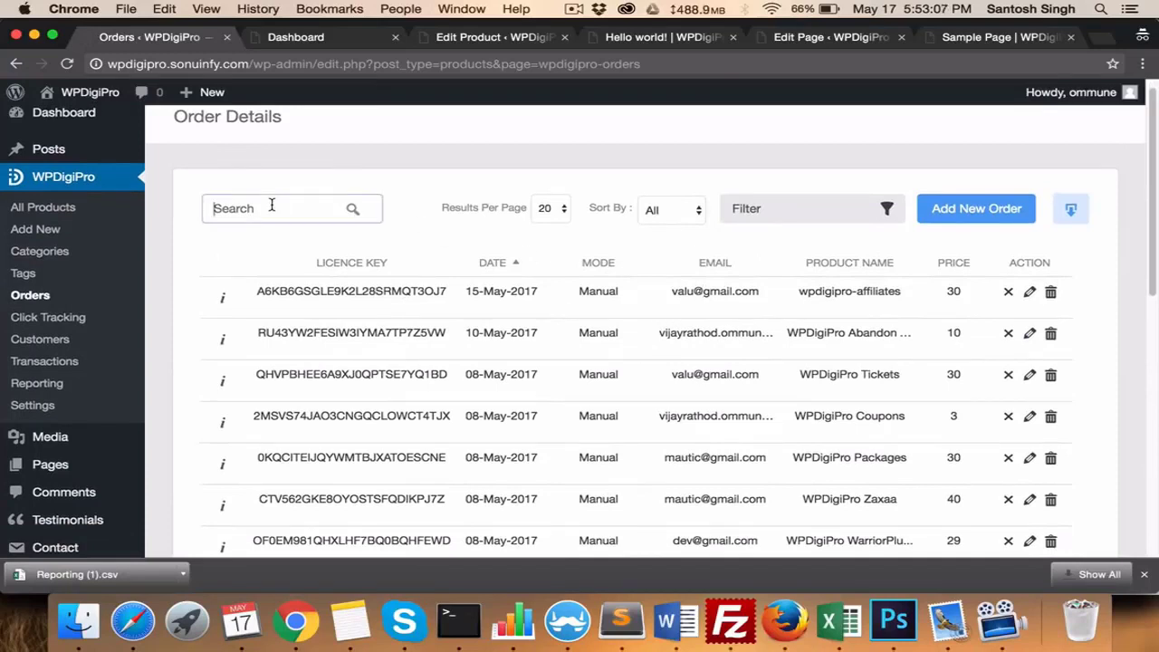
click(828, 209)
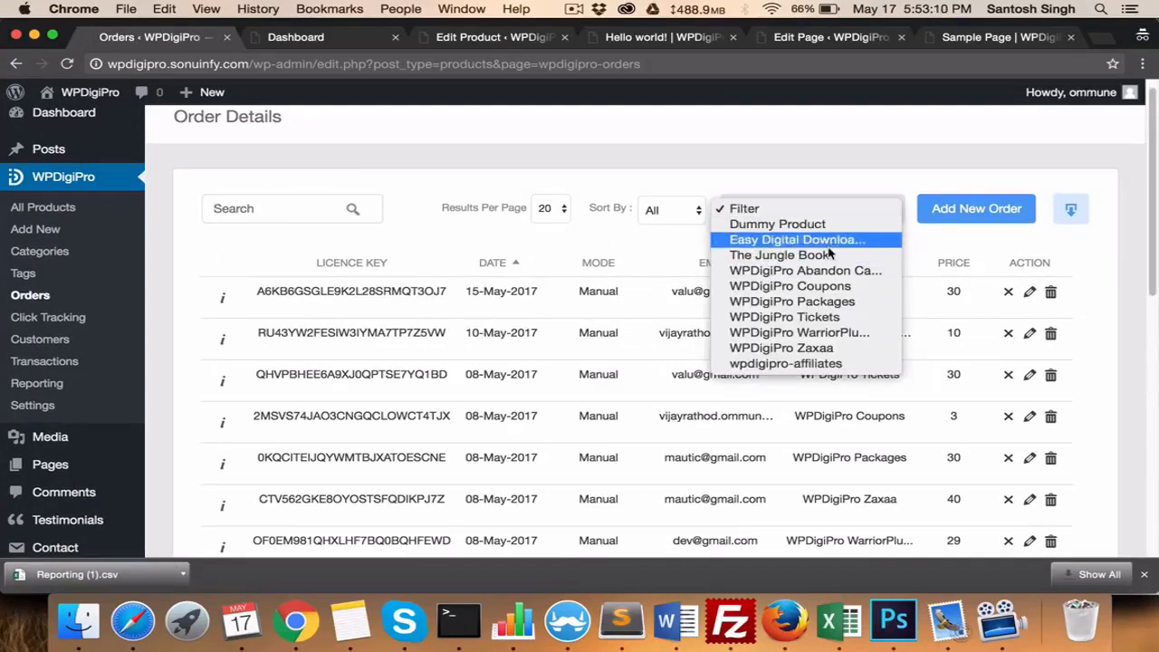
click(670, 246)
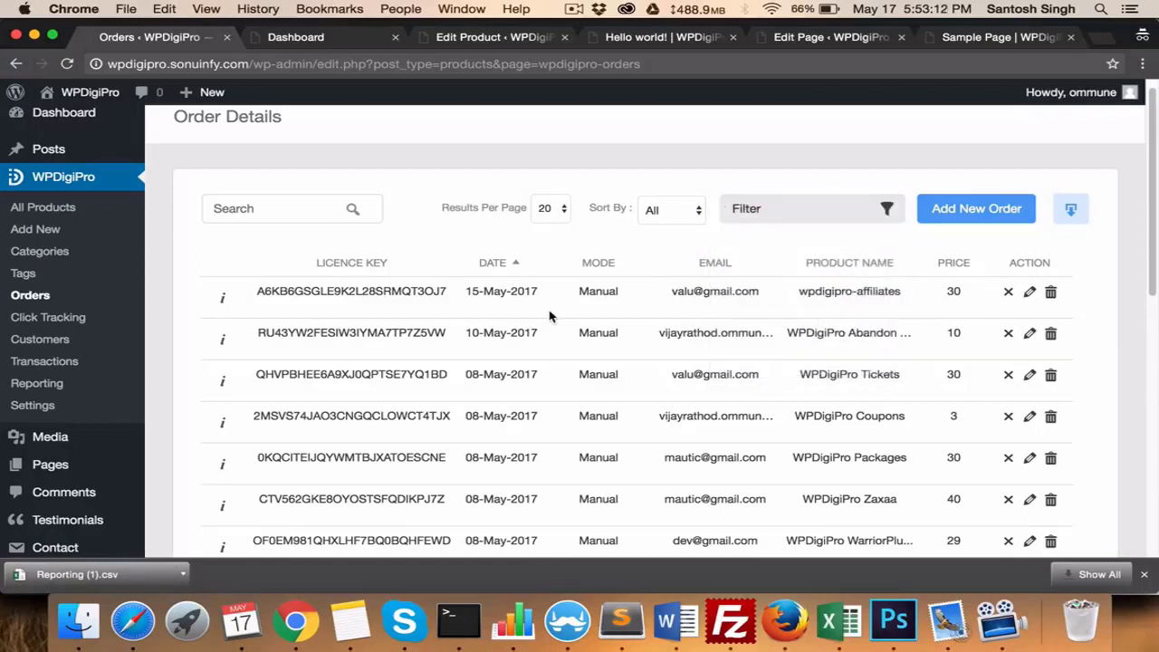
Step: View the WPDigiPro Products list, switch to the wpdigipro-referrer product editor and copy its Product Buy Now Link
click(44, 208)
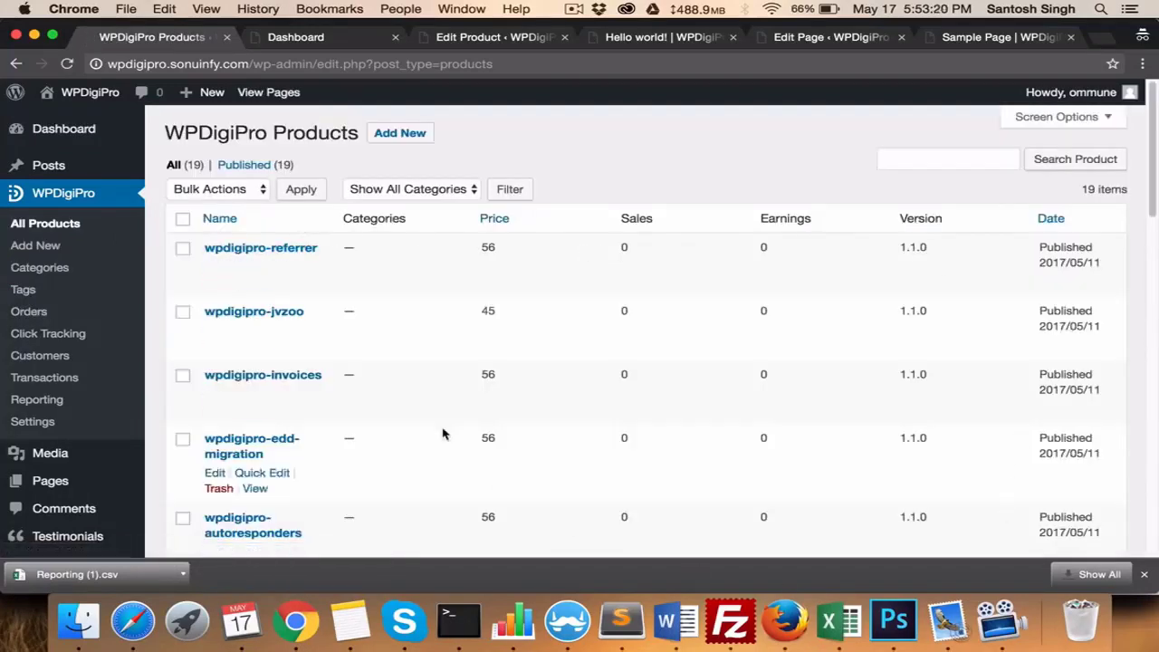
click(486, 38)
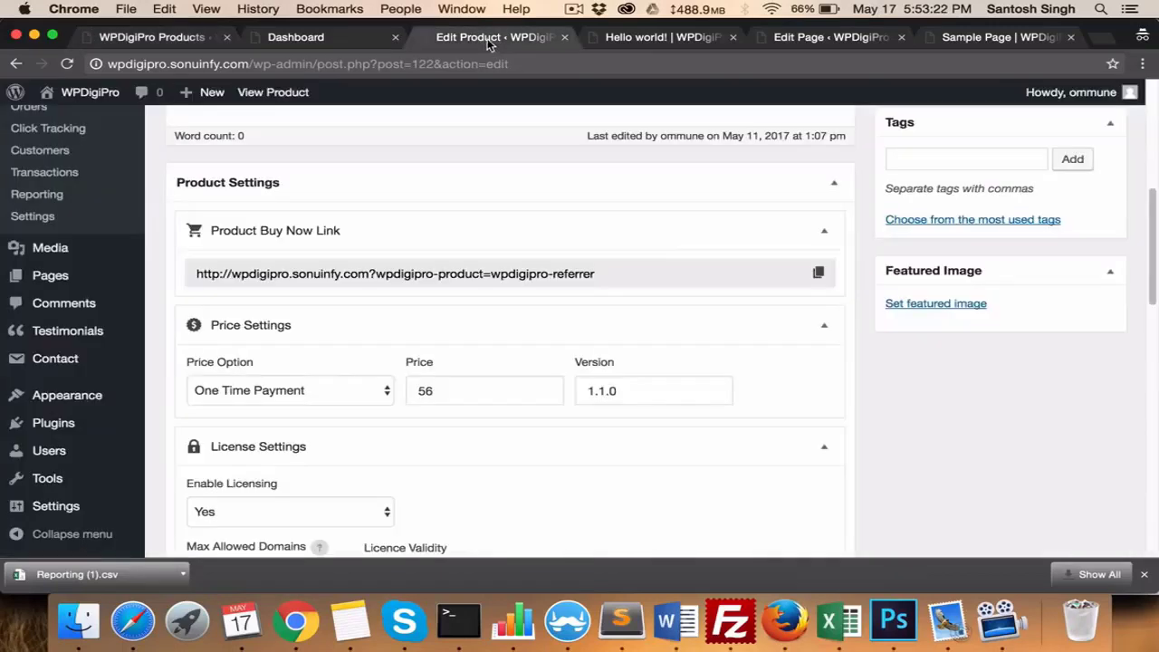
drag(486, 38, 362, 41)
scroll(473, 227, down, 2)
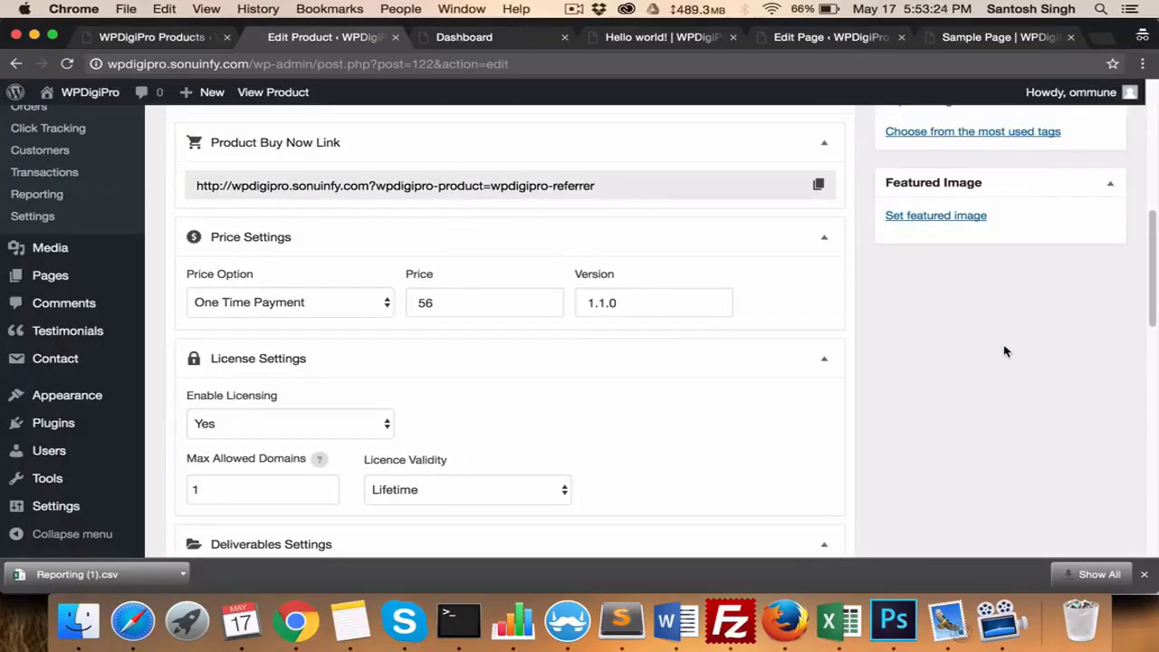
scroll(942, 340, up, 2)
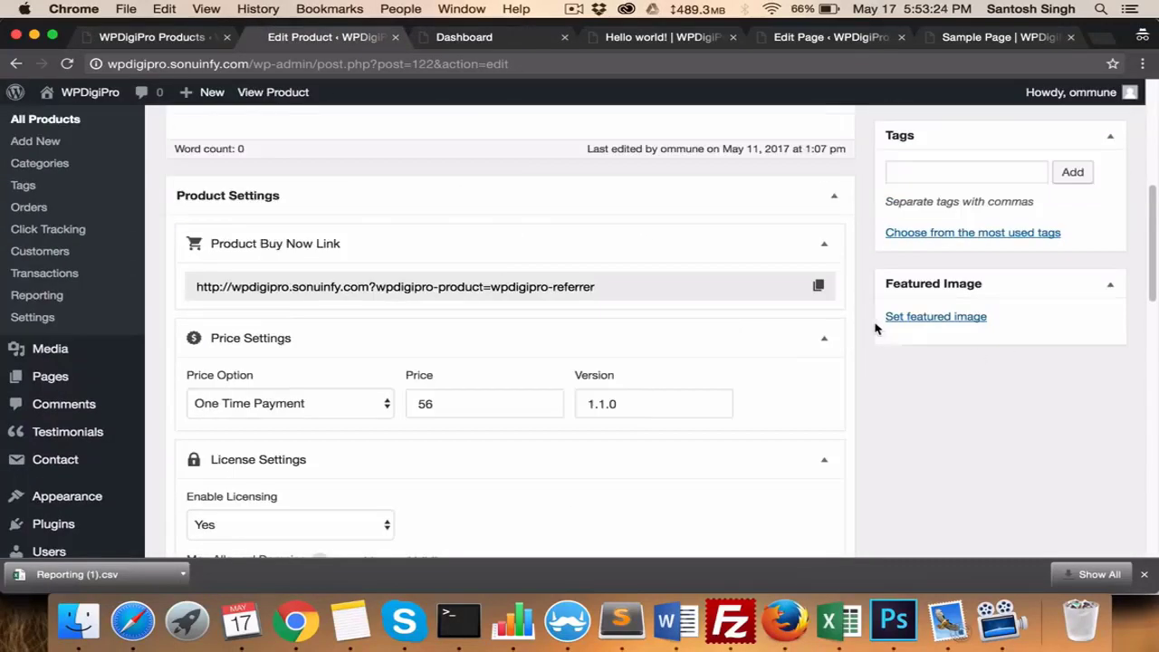
click(591, 290)
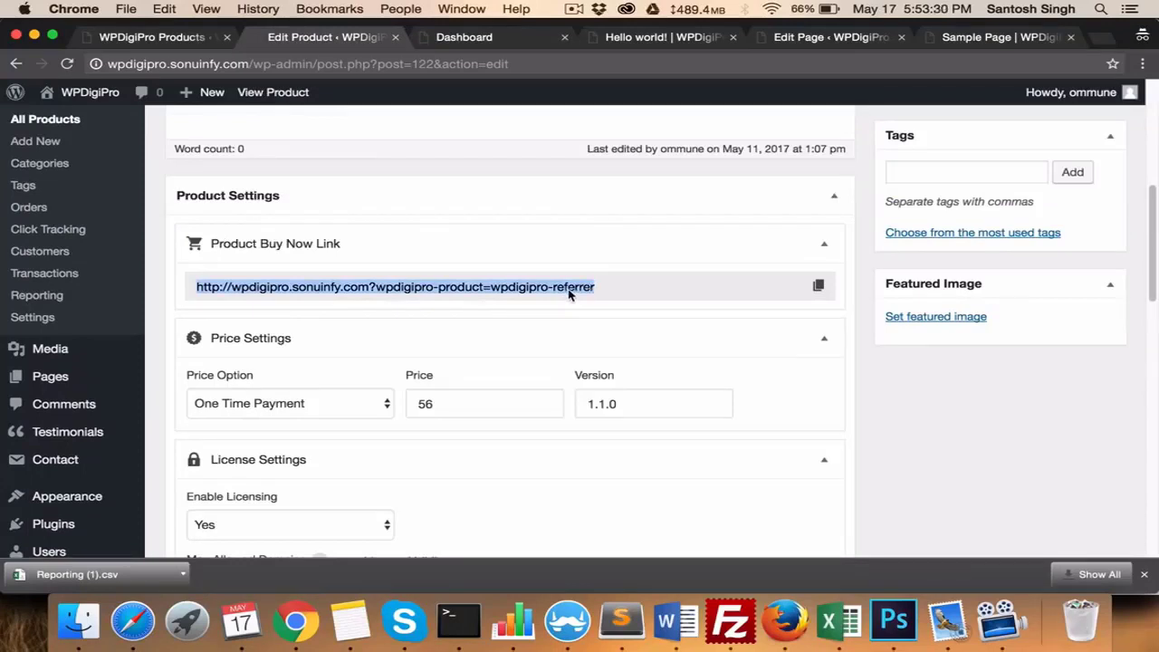
Step: View the wpdigipro-referrer checkout popup on the Hello world! page and through BUY NOW on the Sample Page, closing both popups
click(639, 38)
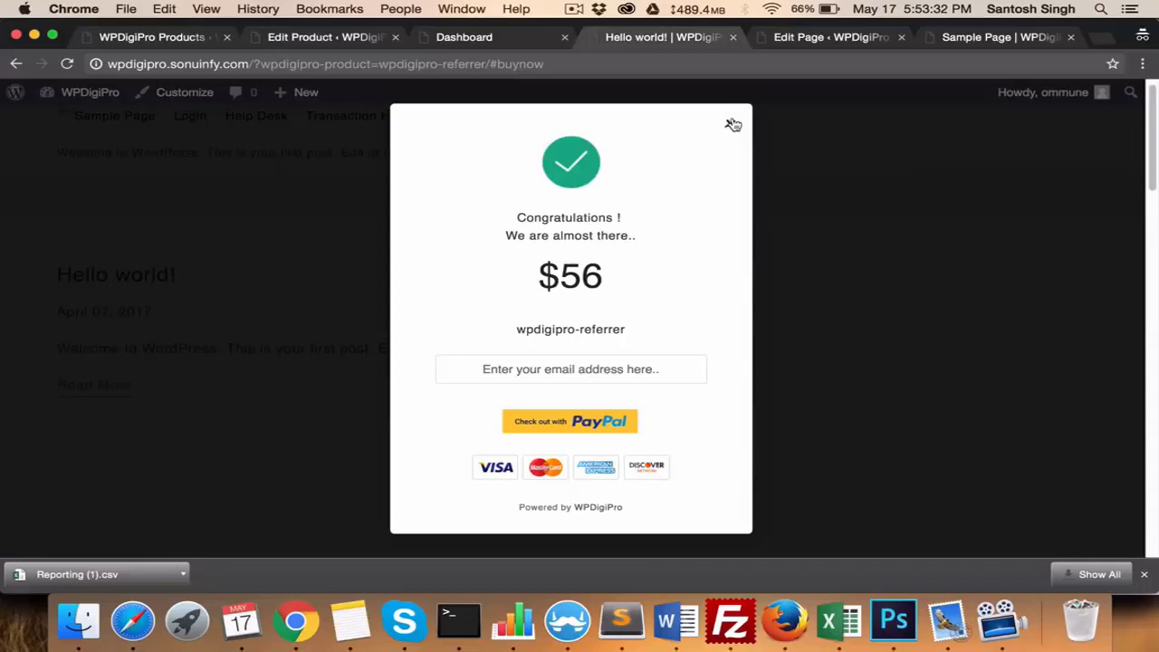
click(731, 126)
click(447, 65)
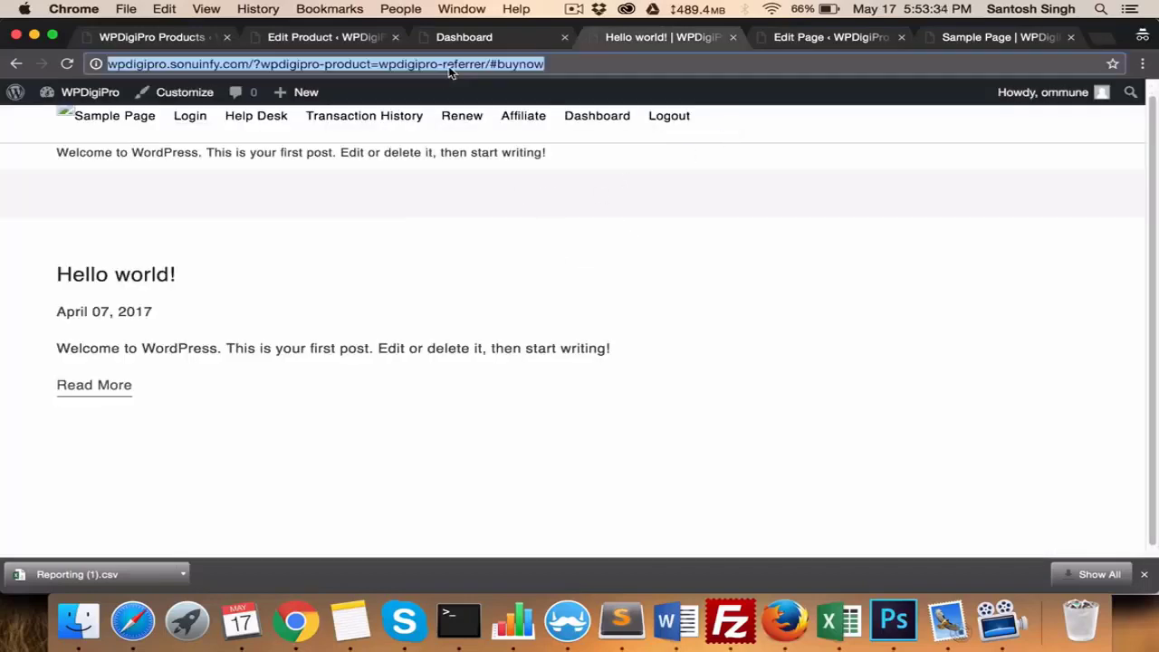
click(969, 37)
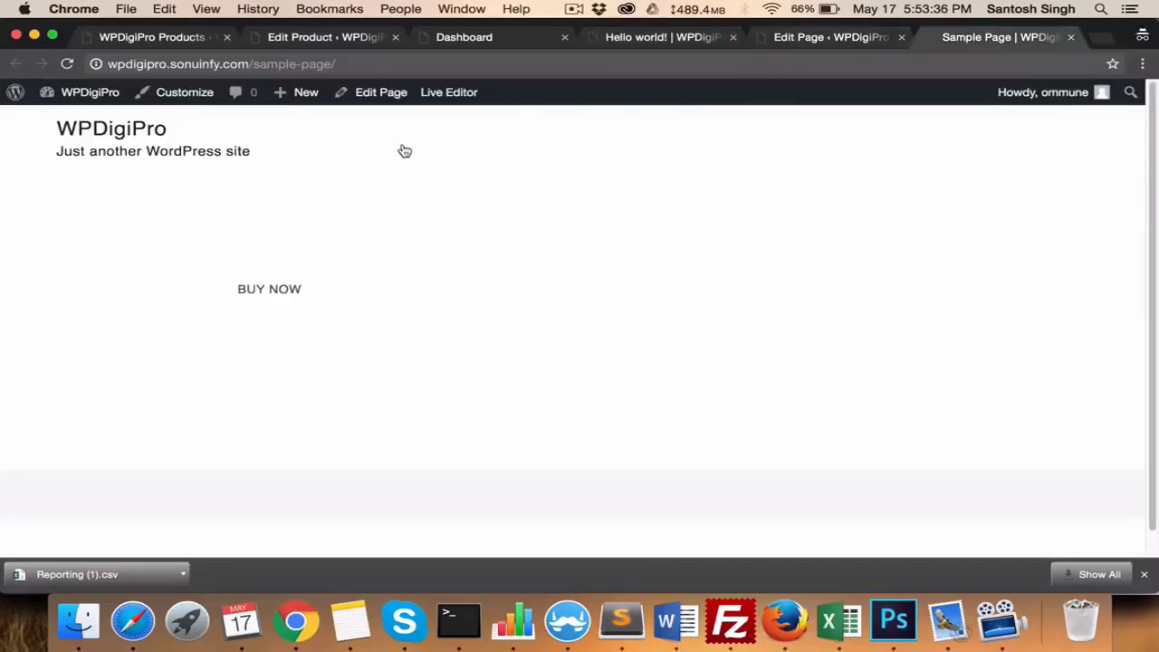
click(278, 297)
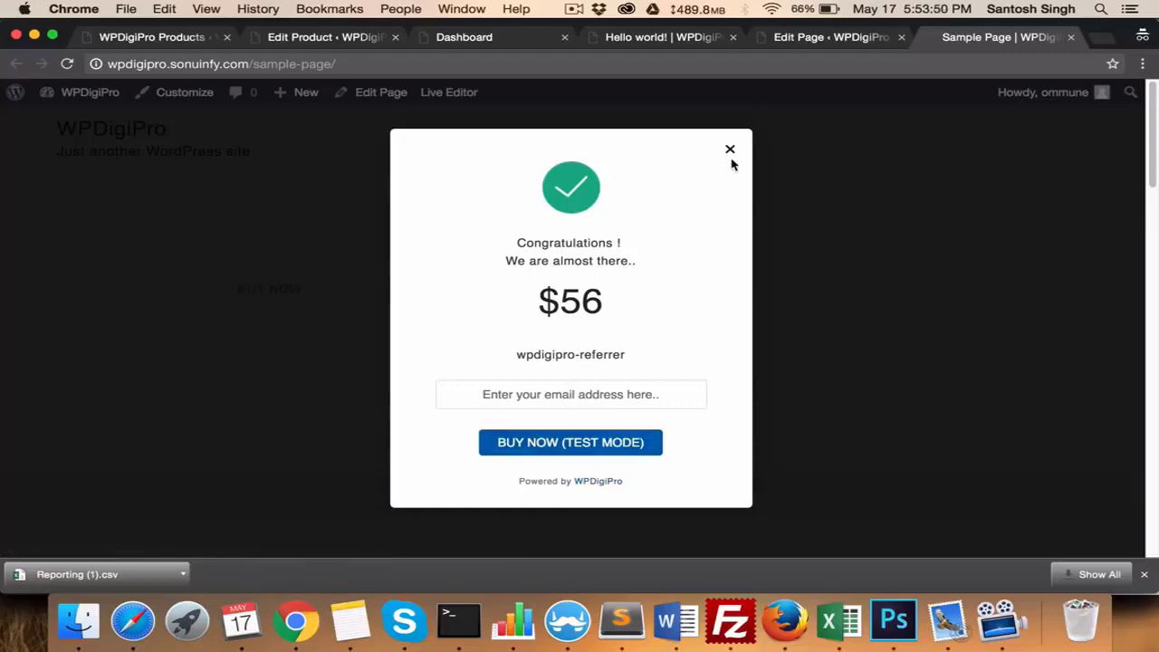
click(730, 152)
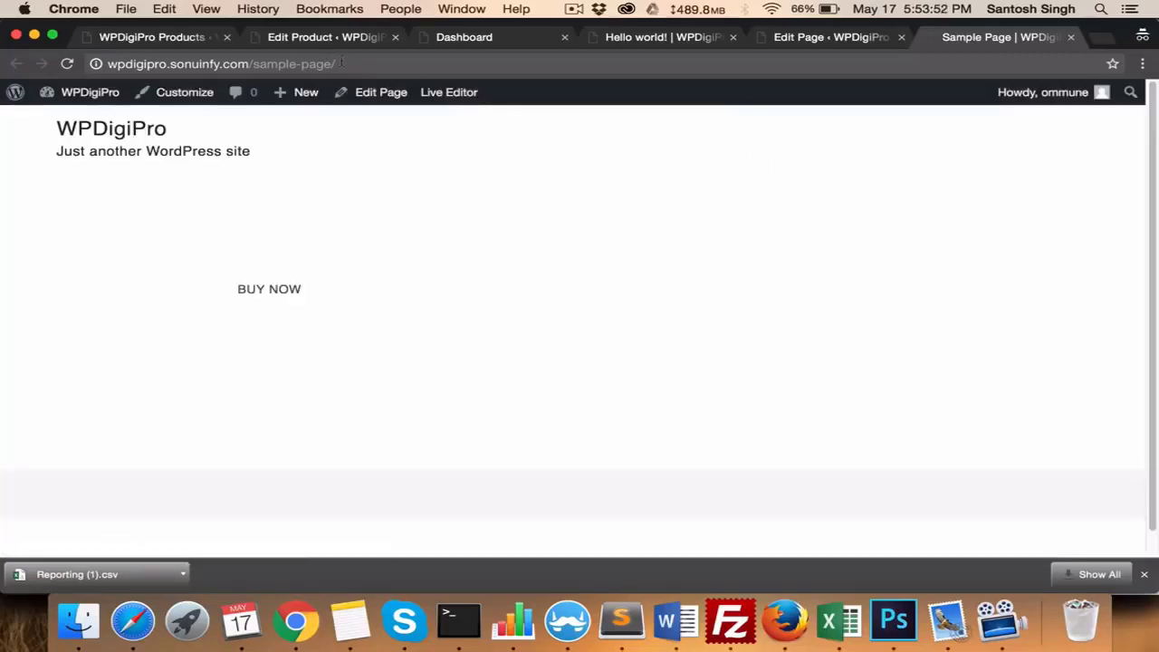
Step: Return to the wpdigipro-referrer product editor and copy the Product Buy Now Link again
click(172, 36)
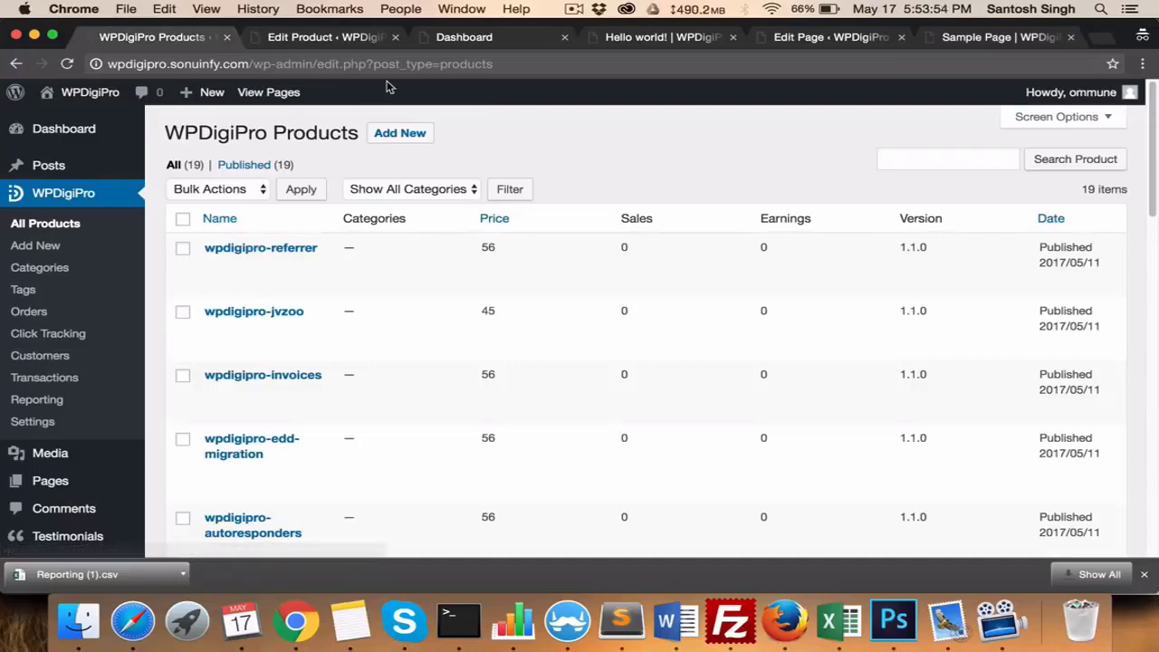
click(314, 37)
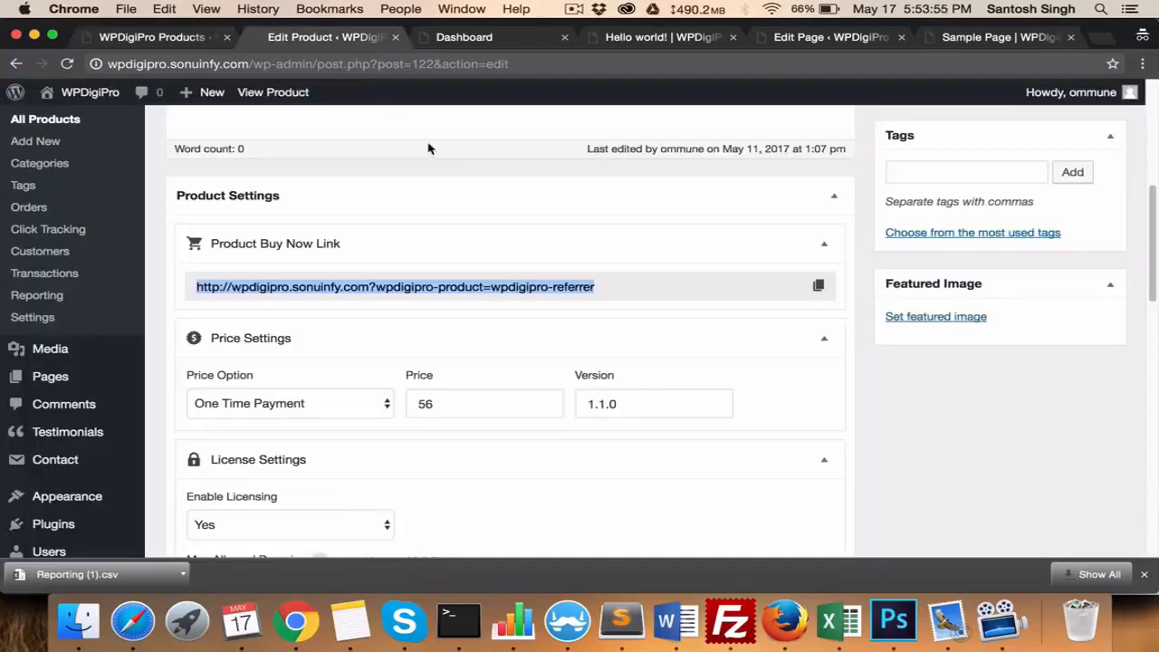
click(607, 286)
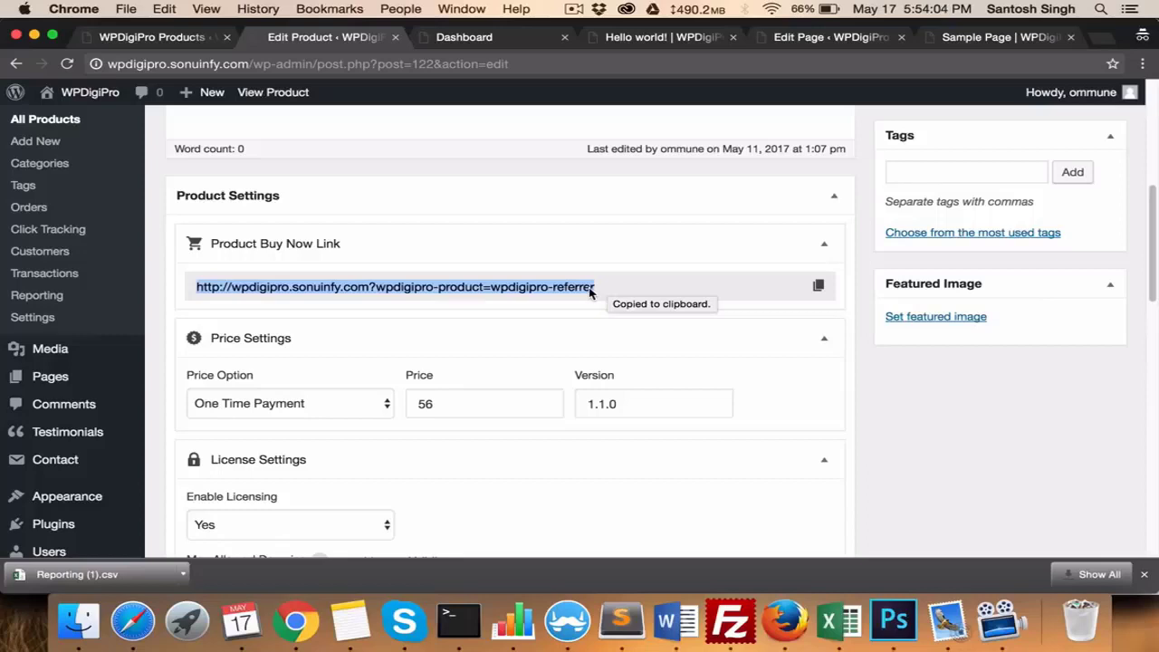
Step: Set the product's Price Option to Recurring and inspect the initial price and after-first-payment price fields
scroll(543, 280, down, 3)
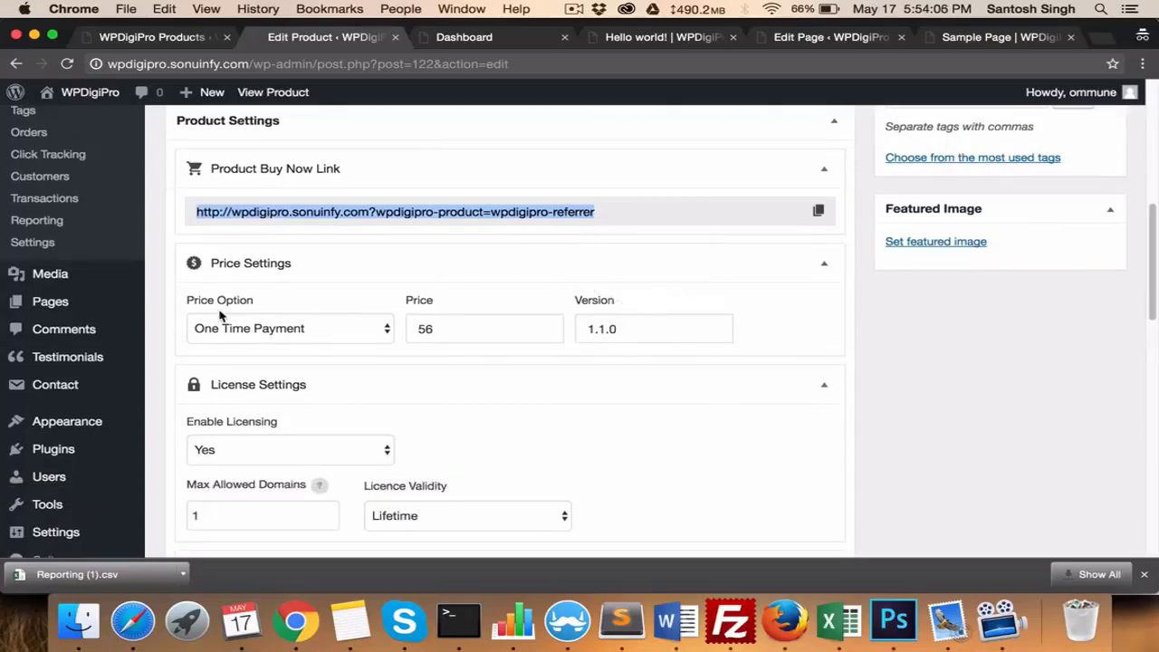
click(272, 331)
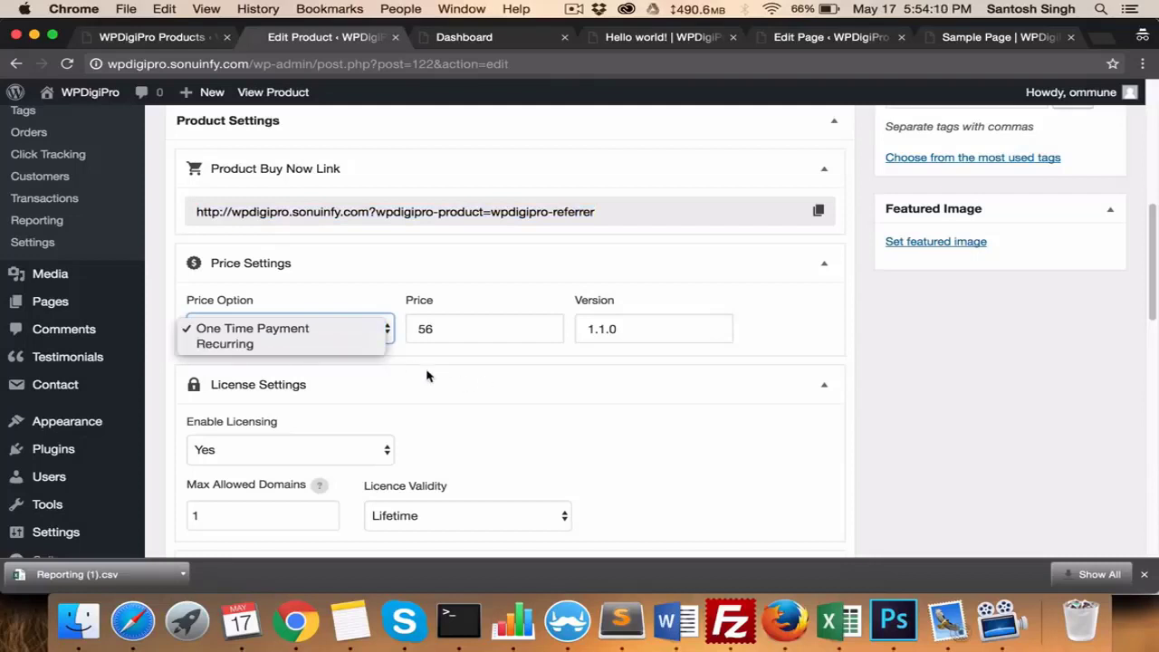
click(257, 344)
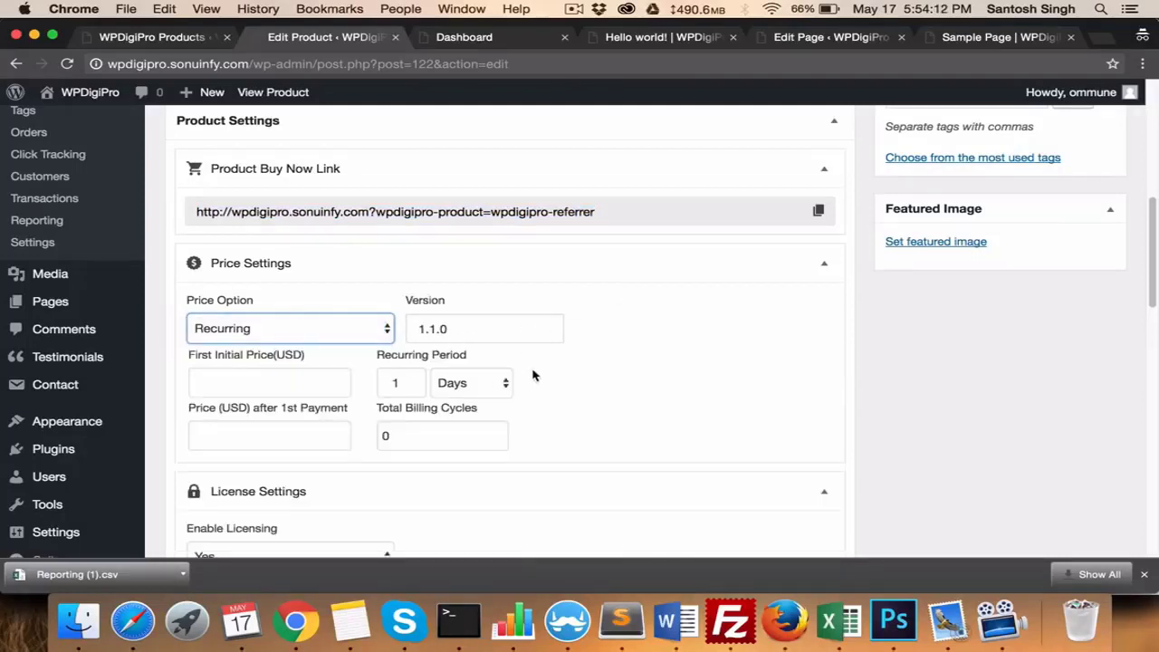
click(240, 379)
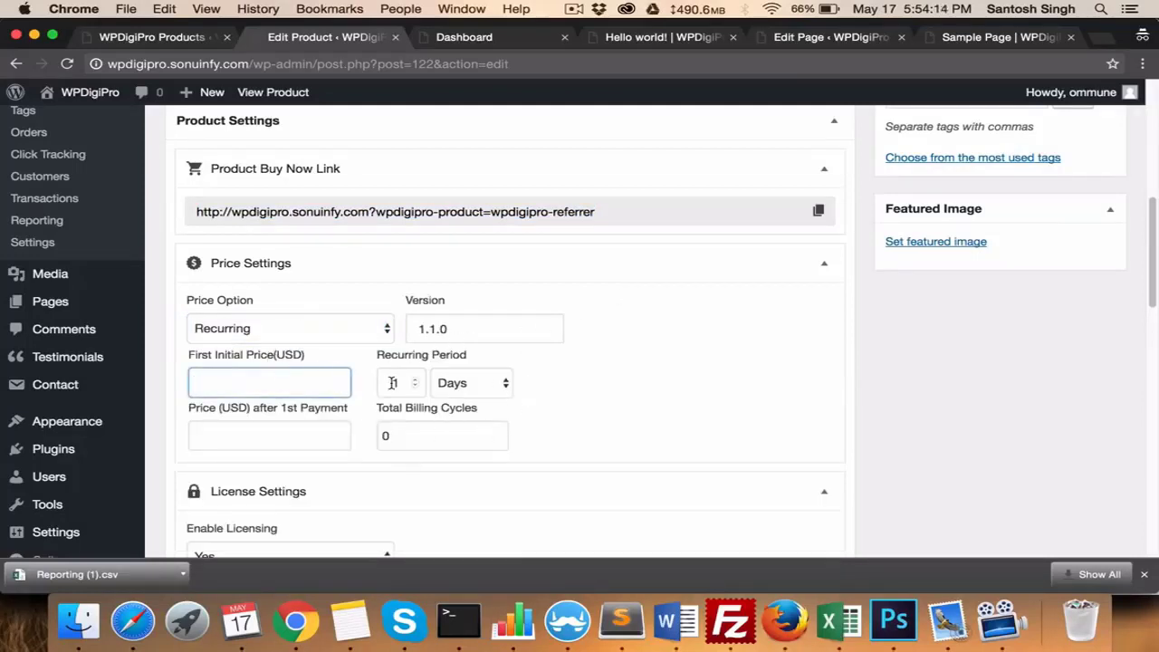
scroll(303, 418, down, 1)
scroll(304, 419, down, 3)
click(275, 365)
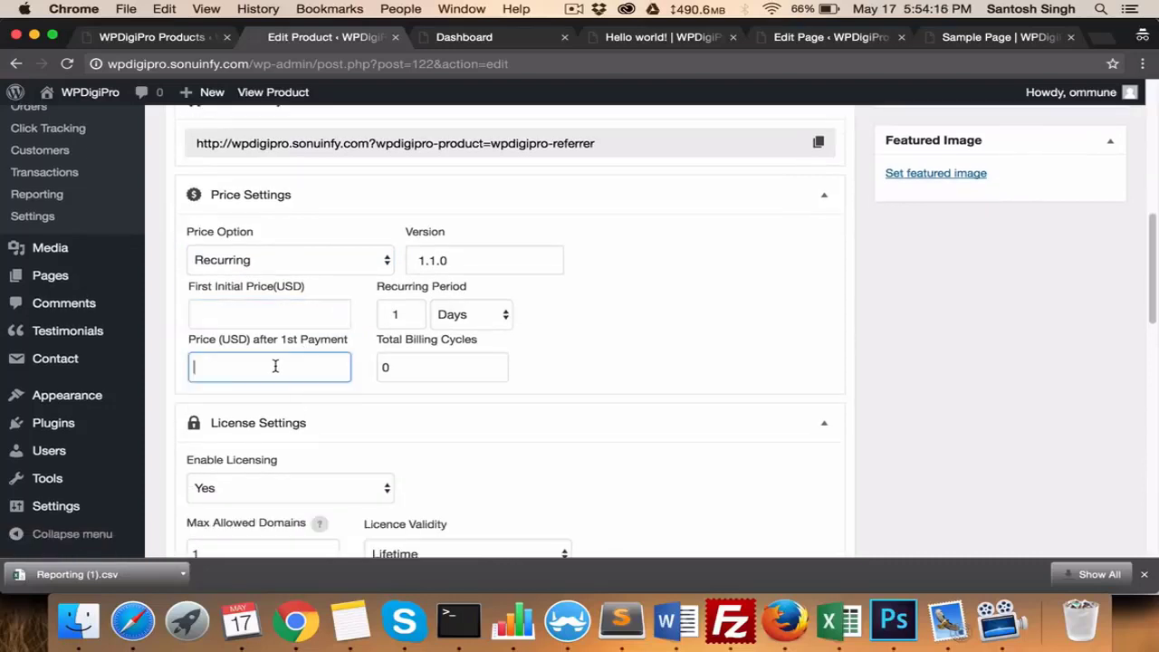
Step: Review the product's Enable Licensing options in License Settings and set Max Allowed Domains to 10
scroll(625, 316, down, 9)
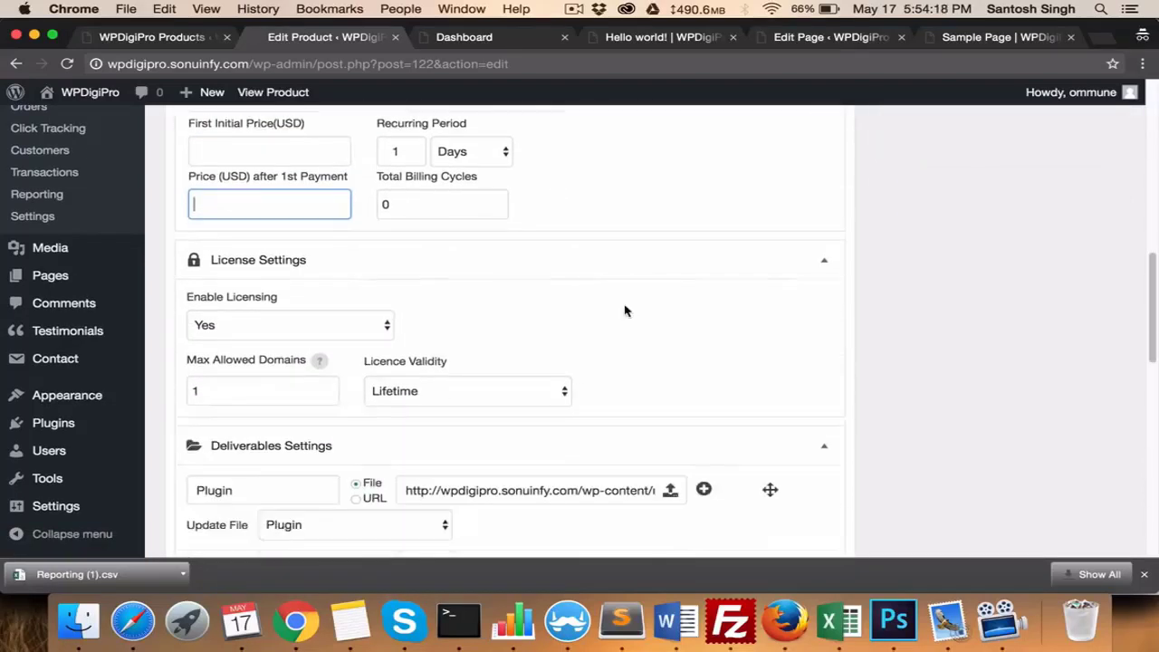
drag(193, 255, 273, 259)
click(275, 292)
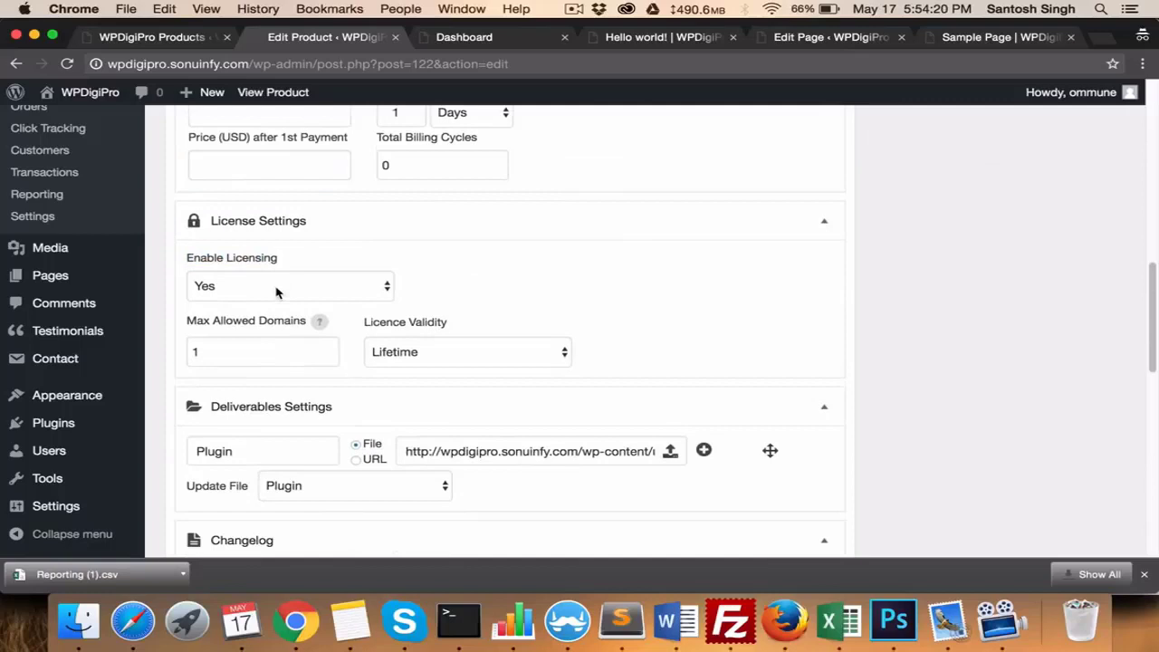
click(374, 284)
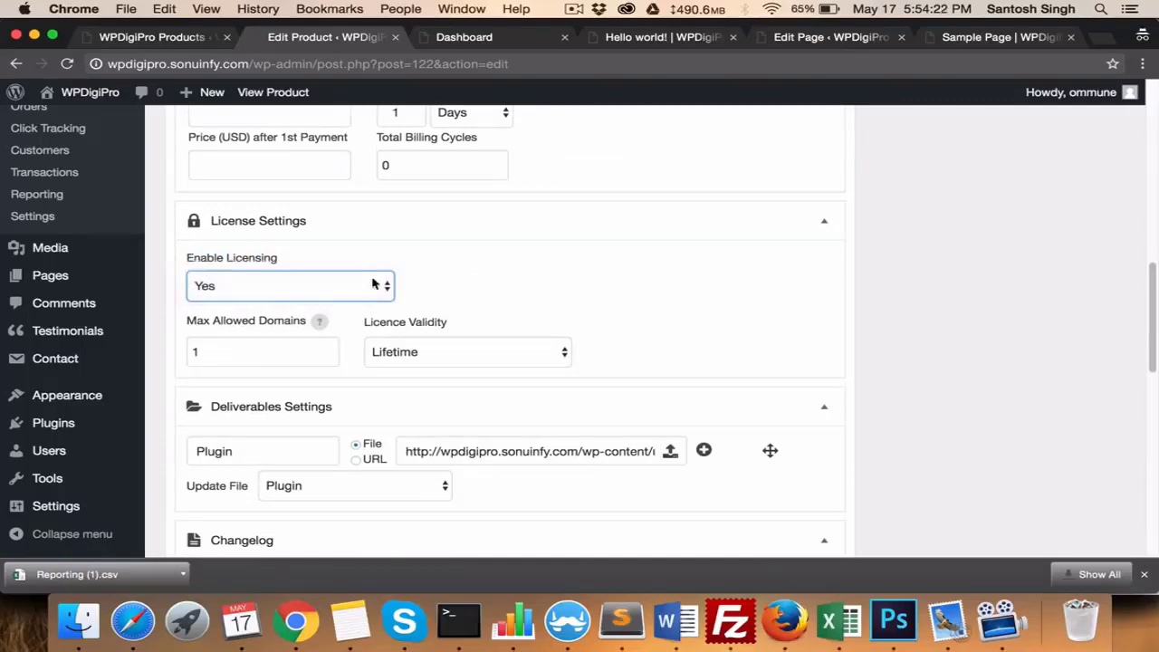
click(231, 324)
drag(192, 323, 283, 324)
click(266, 333)
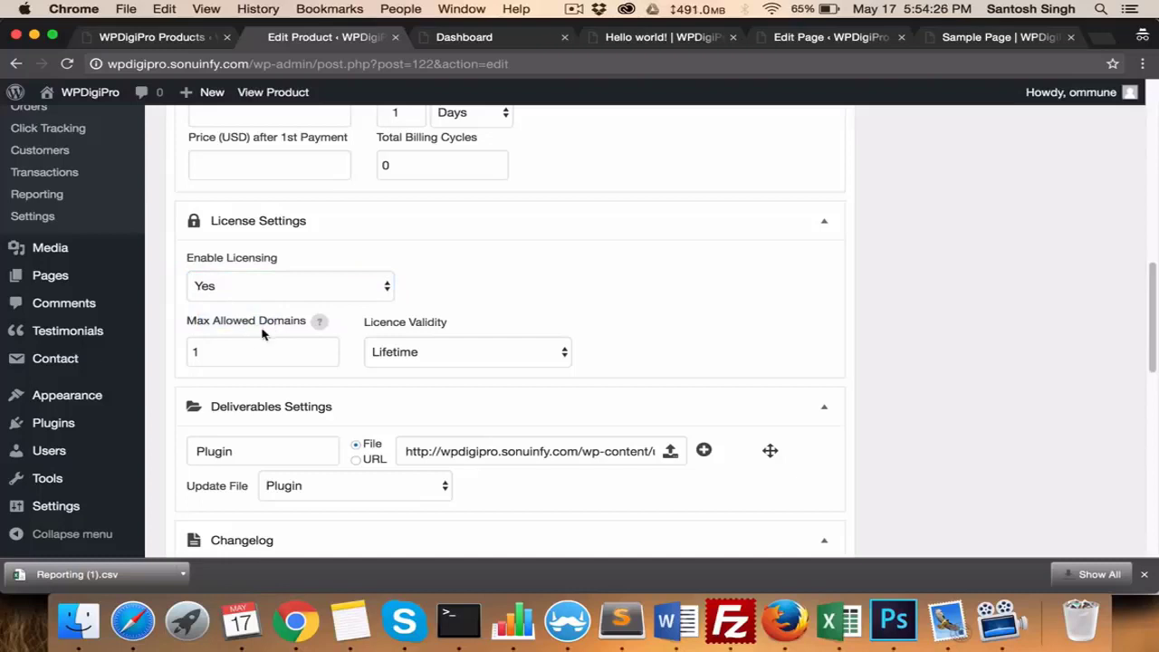
click(222, 349)
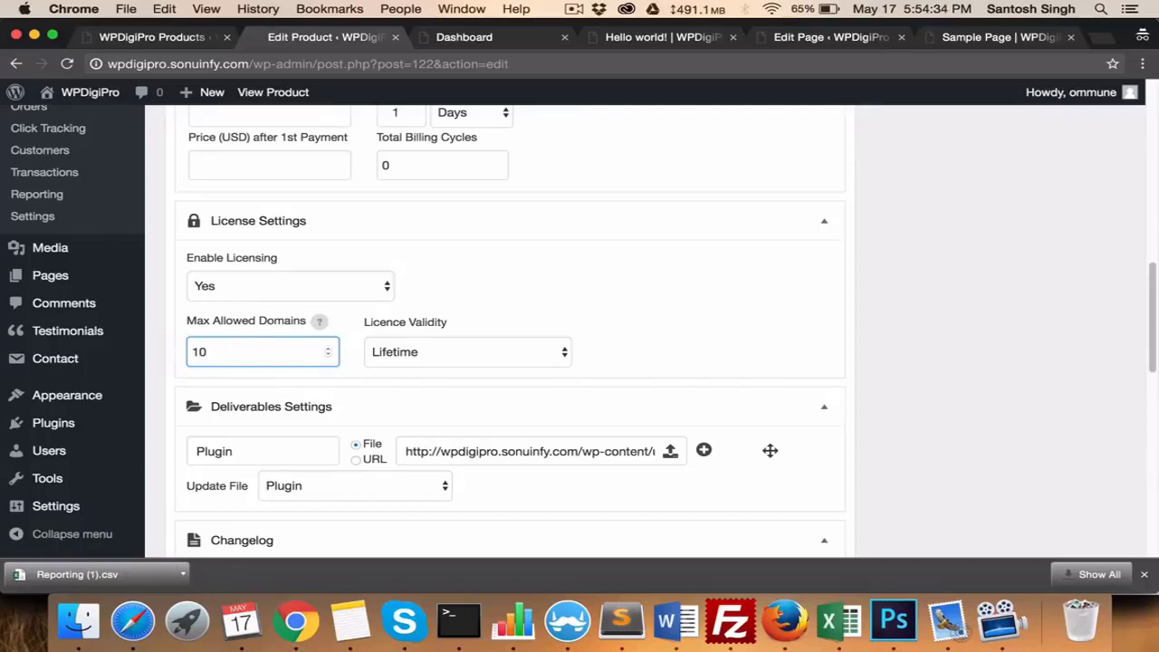
Step: Check the Licence Validity options while keeping Lifetime, and inspect the Plugin file's URL in Deliverables Settings
click(414, 353)
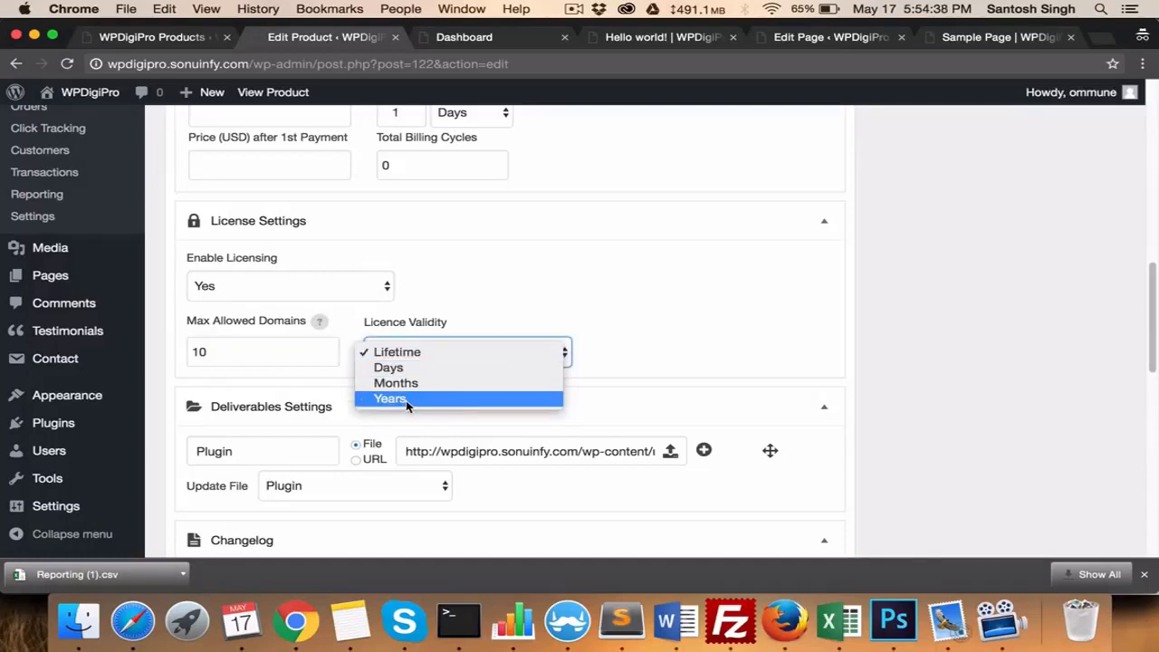
click(601, 306)
scroll(601, 303, down, 3)
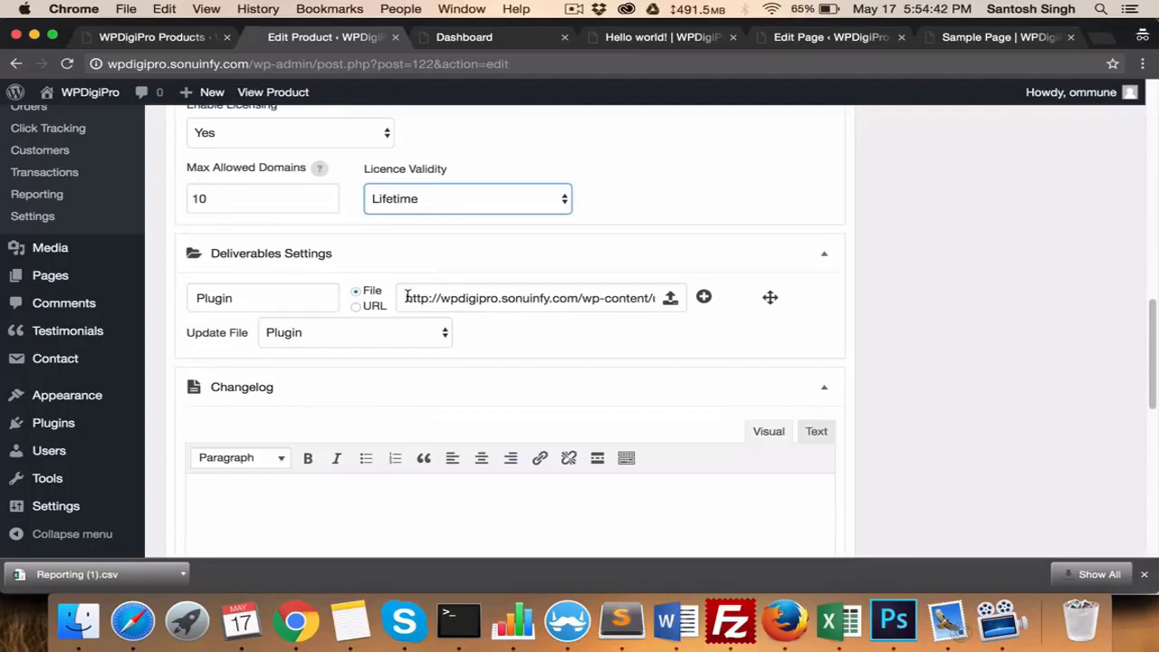
drag(404, 299, 660, 305)
click(589, 331)
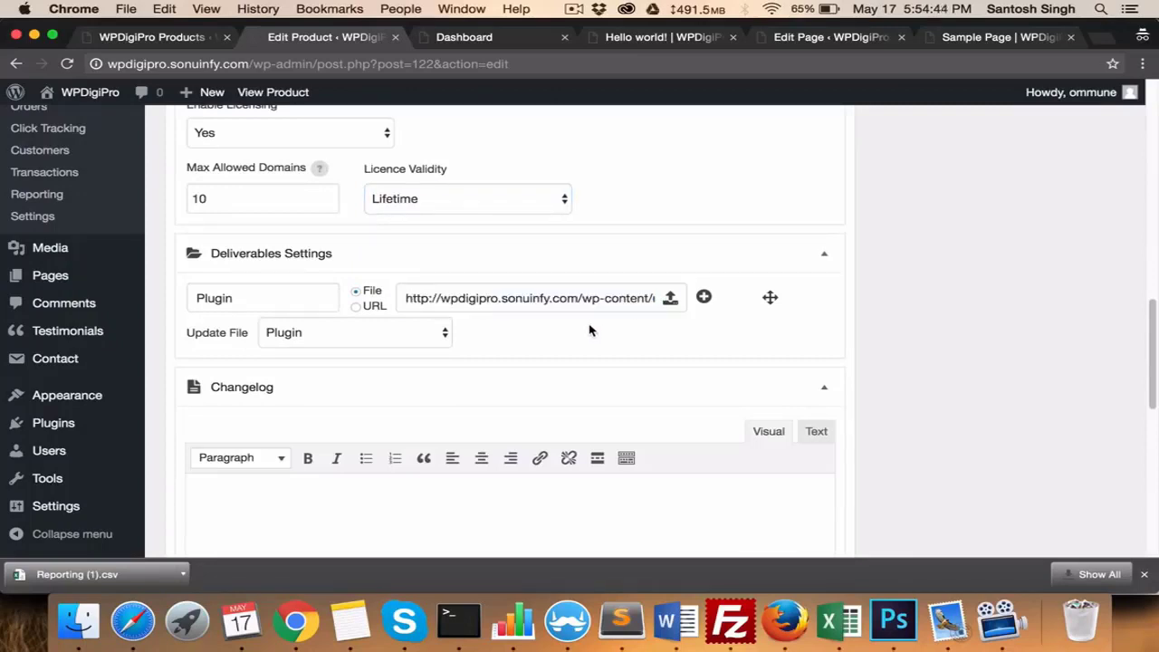
Step: Open the customer Dashboard and review the purchased product's download, licence key and licence expiry date
click(480, 39)
click(94, 179)
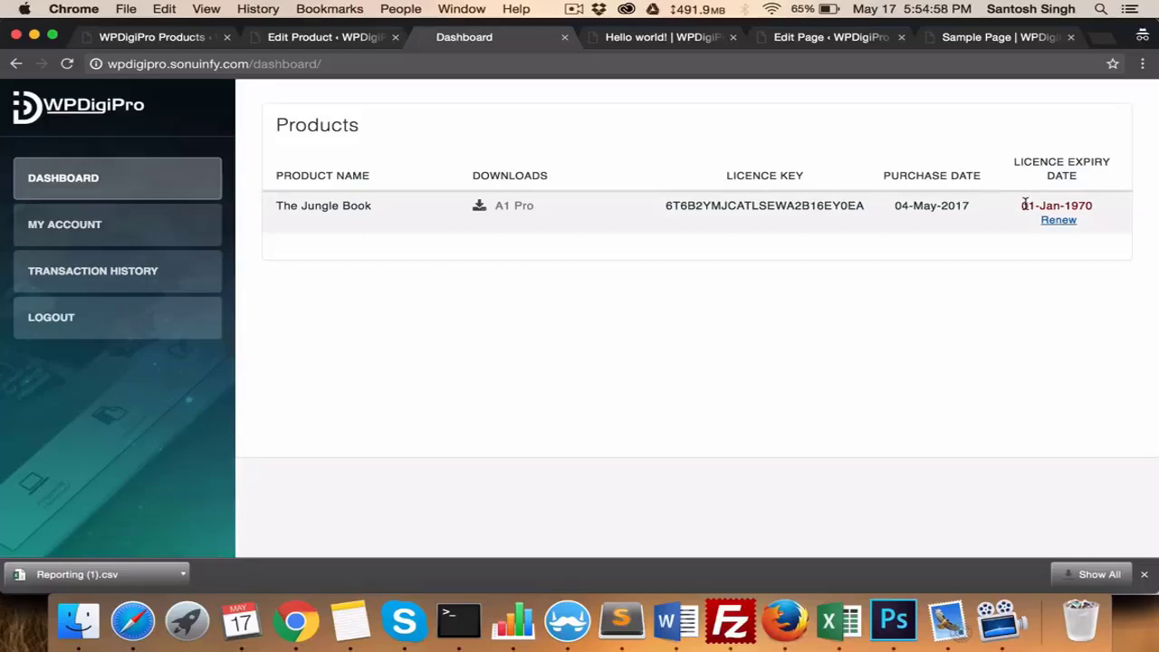
Step: Highlight The Jungle Book's licence expiry date, open its renewal page and set the License Period to 3 days
drag(1021, 206, 1089, 207)
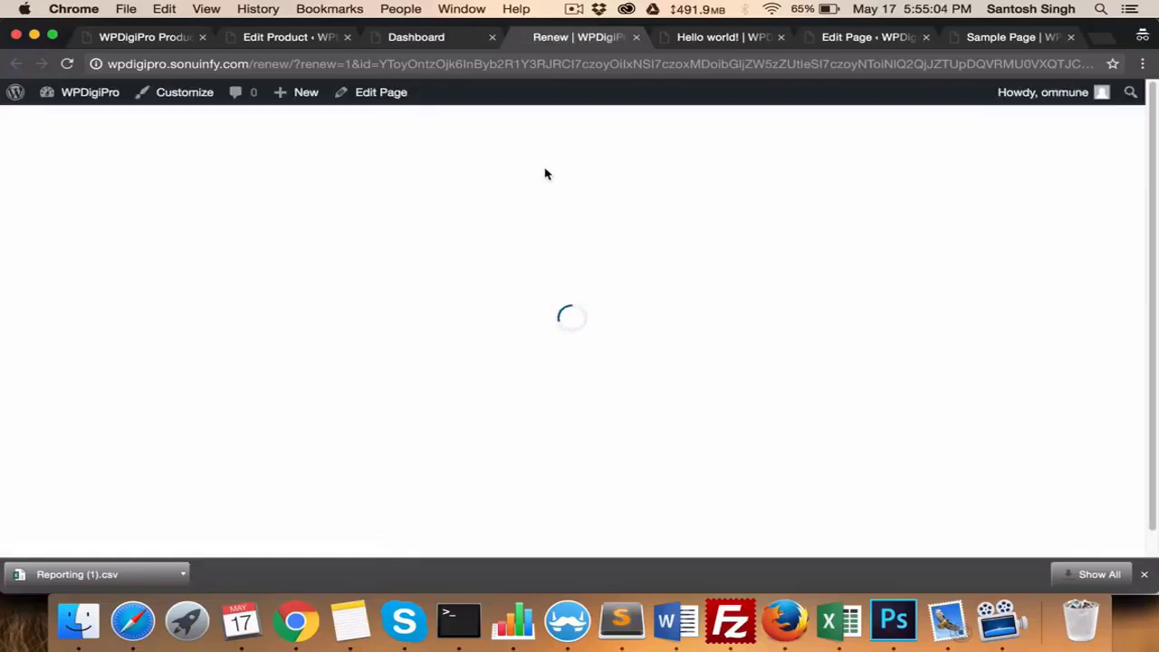
click(605, 259)
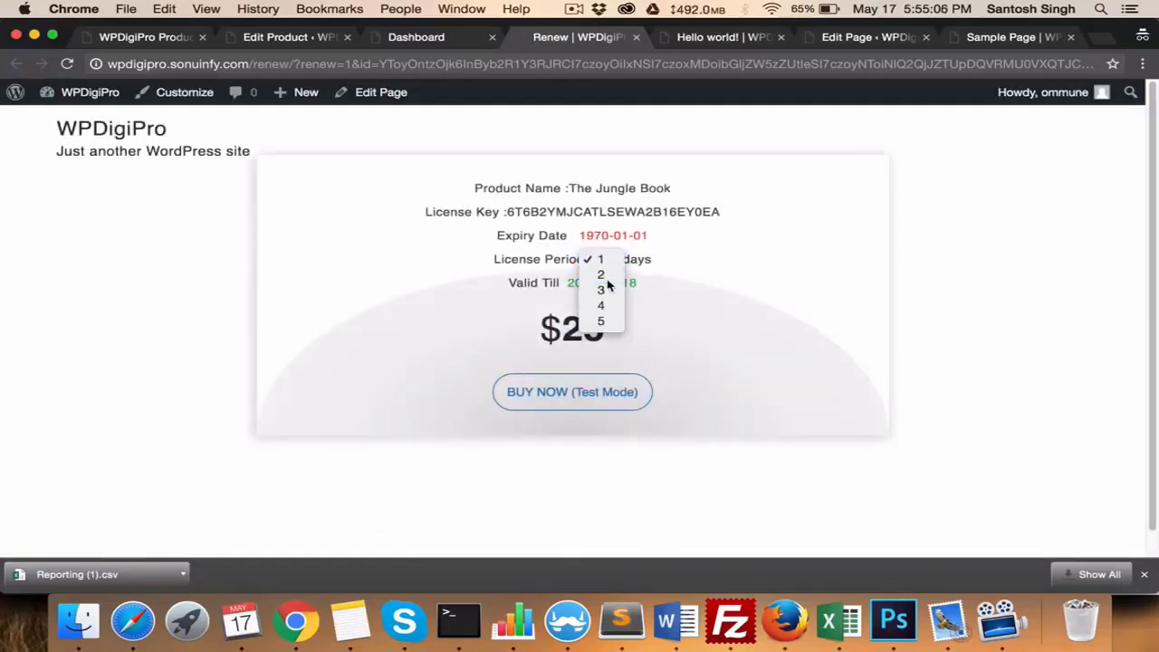
click(601, 274)
click(605, 262)
click(602, 275)
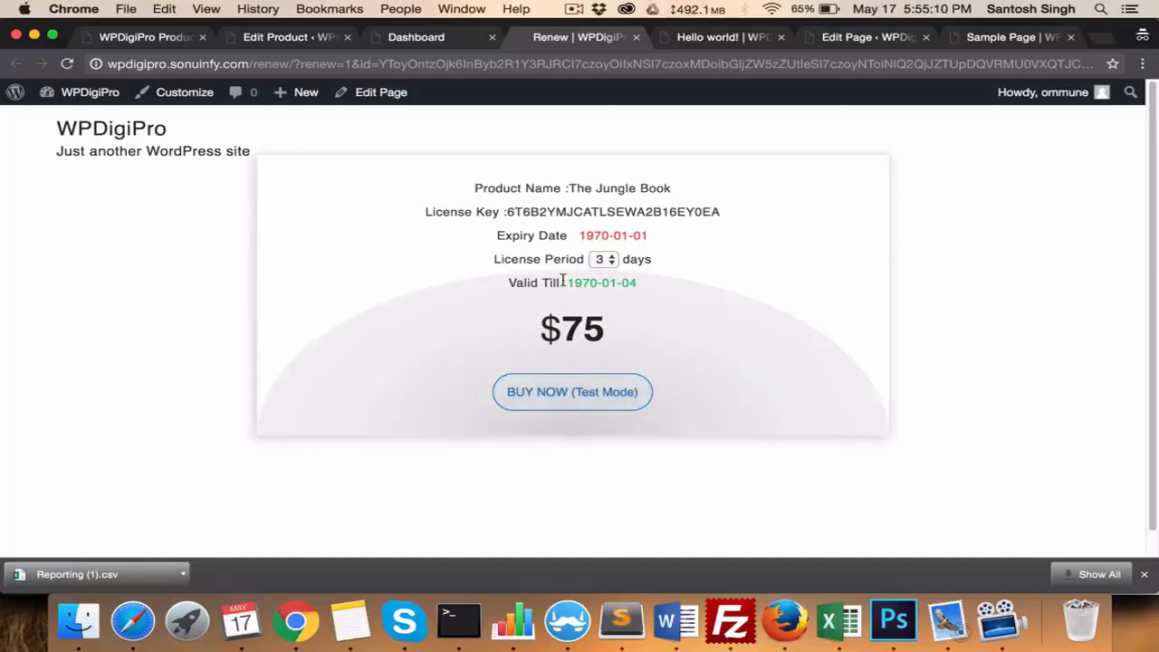
Step: Return to the wpdigipro-referrer product and review its Changelog editor and the Redirect Settings links for successful and failed payments
click(403, 37)
click(271, 37)
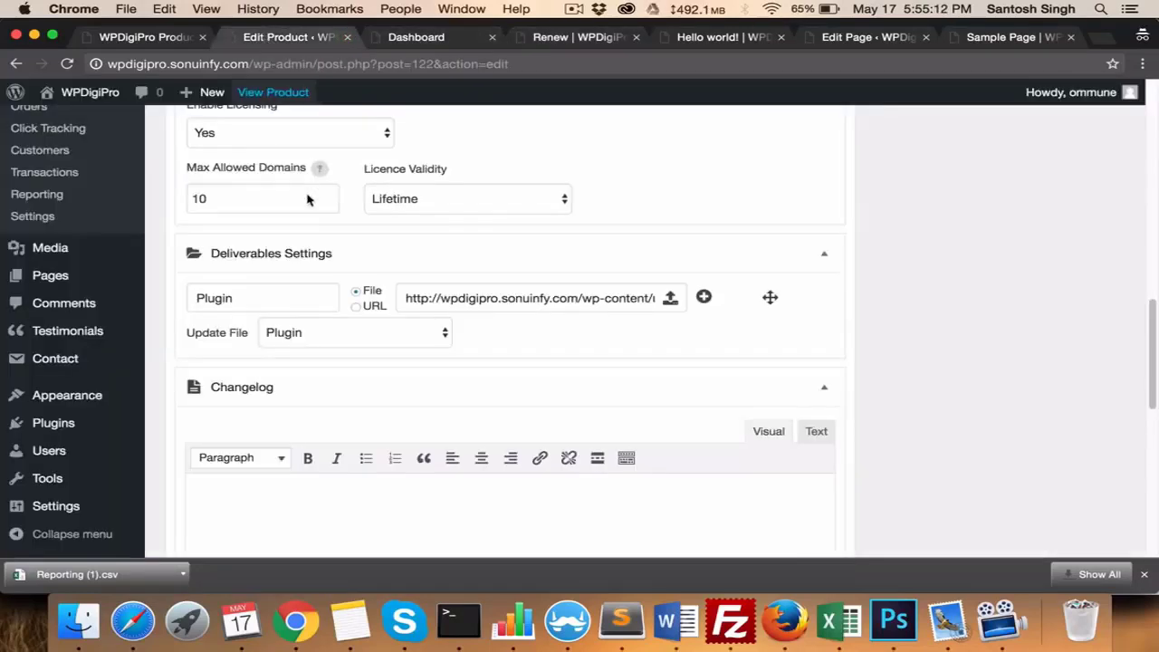
scroll(754, 328, down, 5)
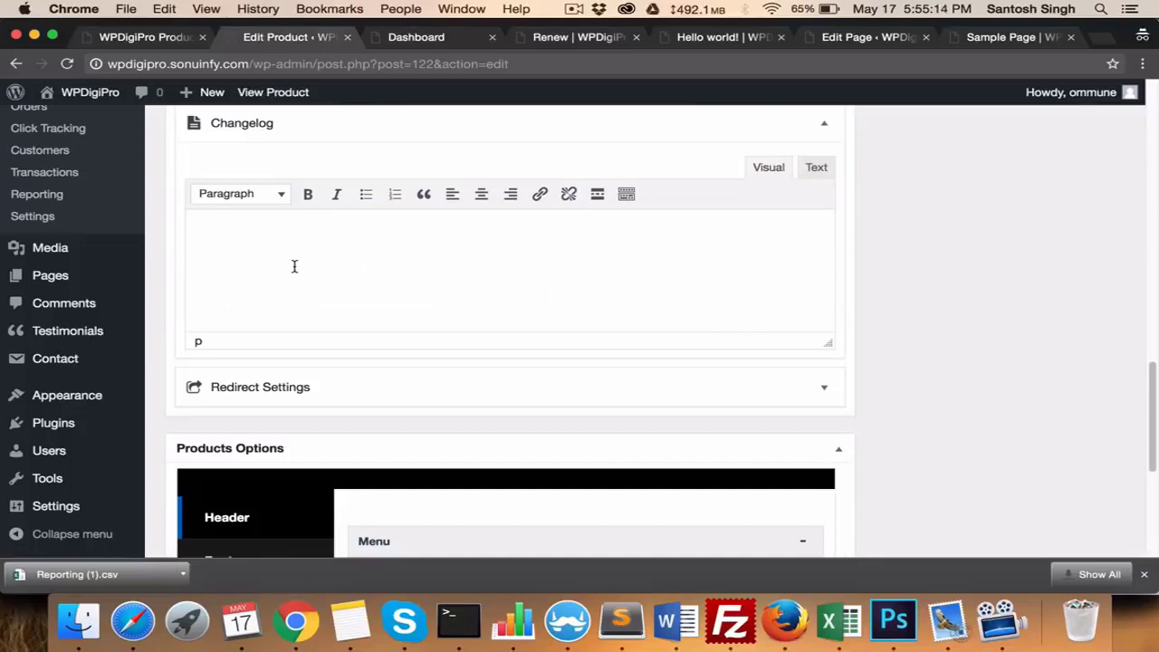
click(336, 393)
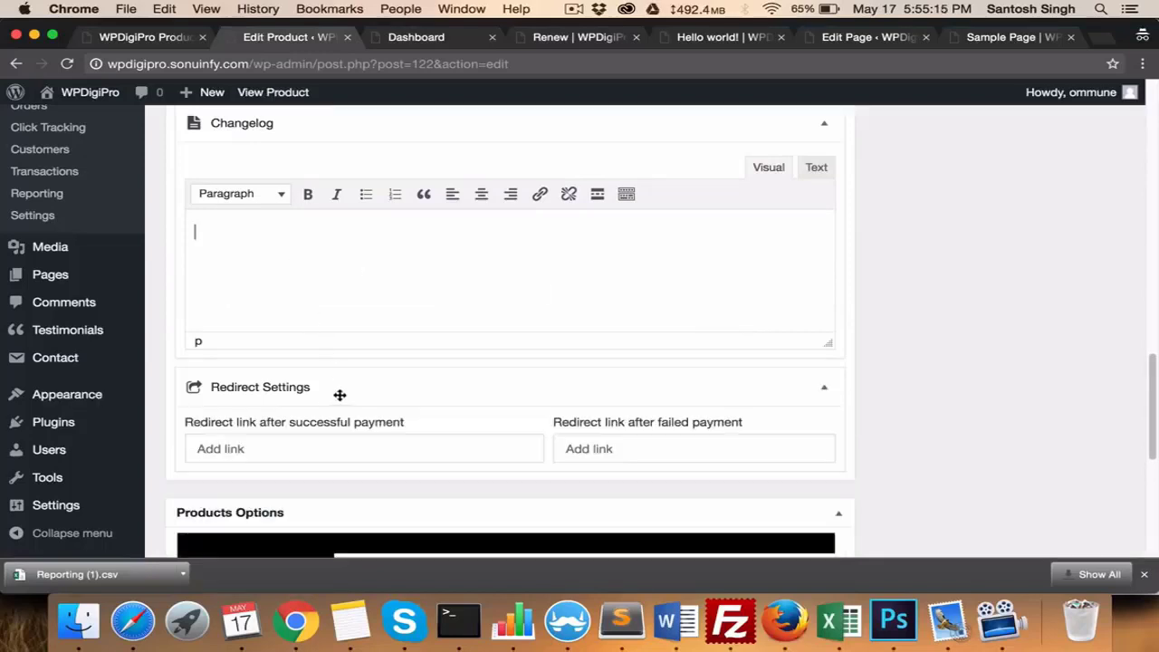
click(260, 443)
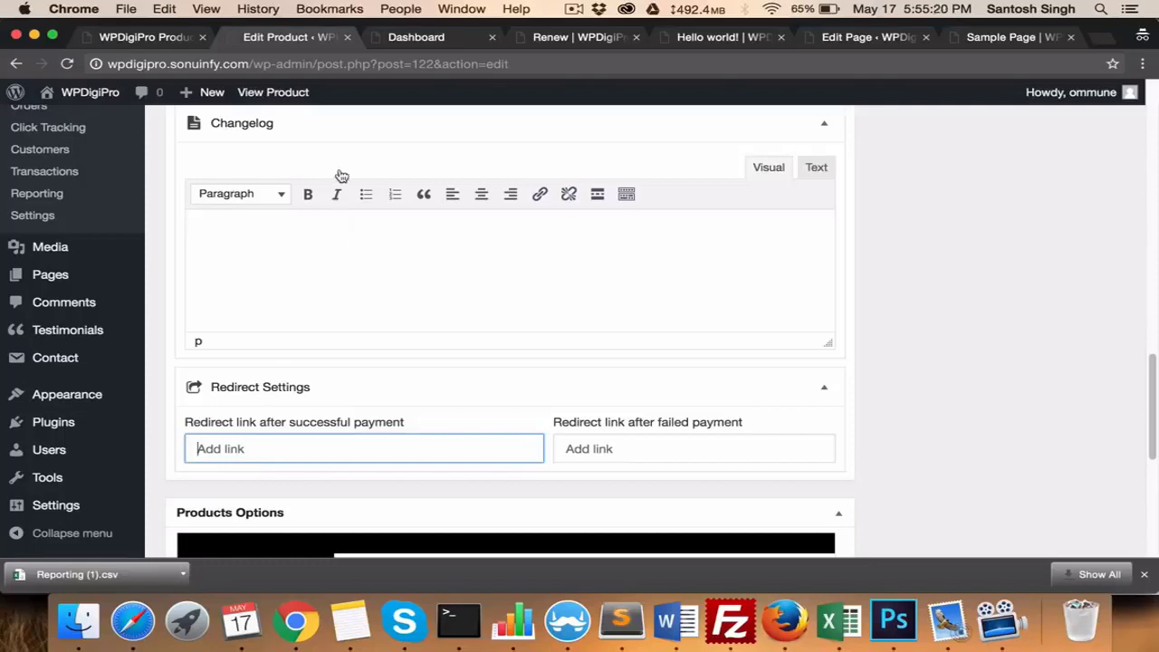
click(218, 449)
scroll(860, 466, up, 10)
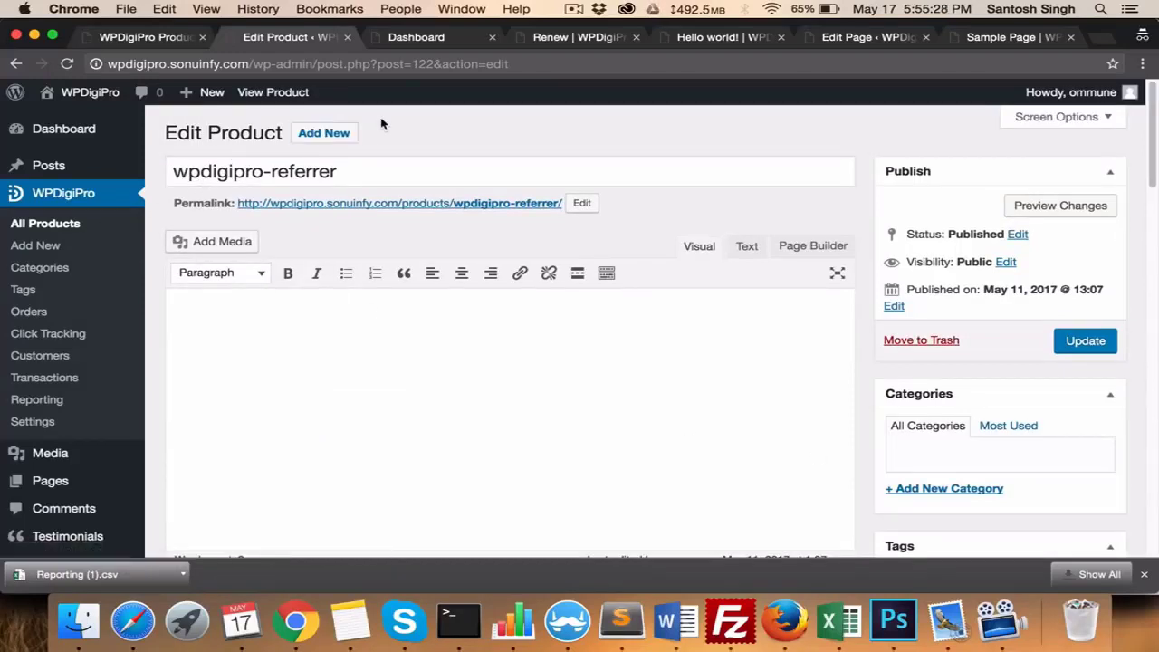
Step: Open My Account from the customer dashboard and examine the Edit Profile fields, including the email address
click(409, 38)
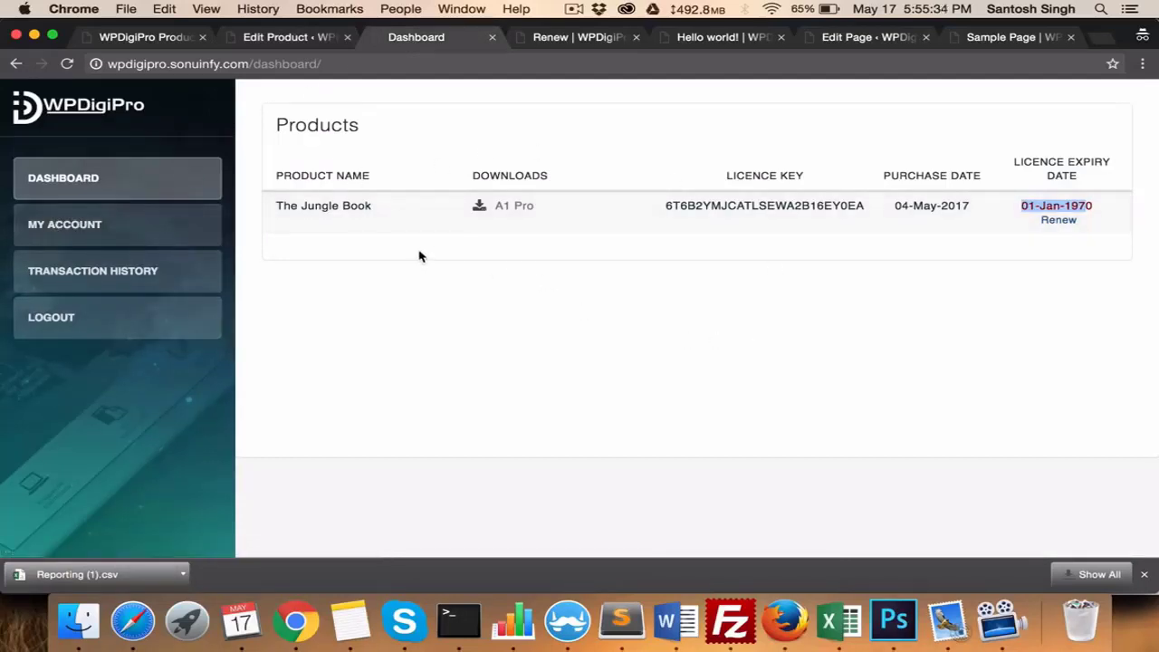
click(199, 263)
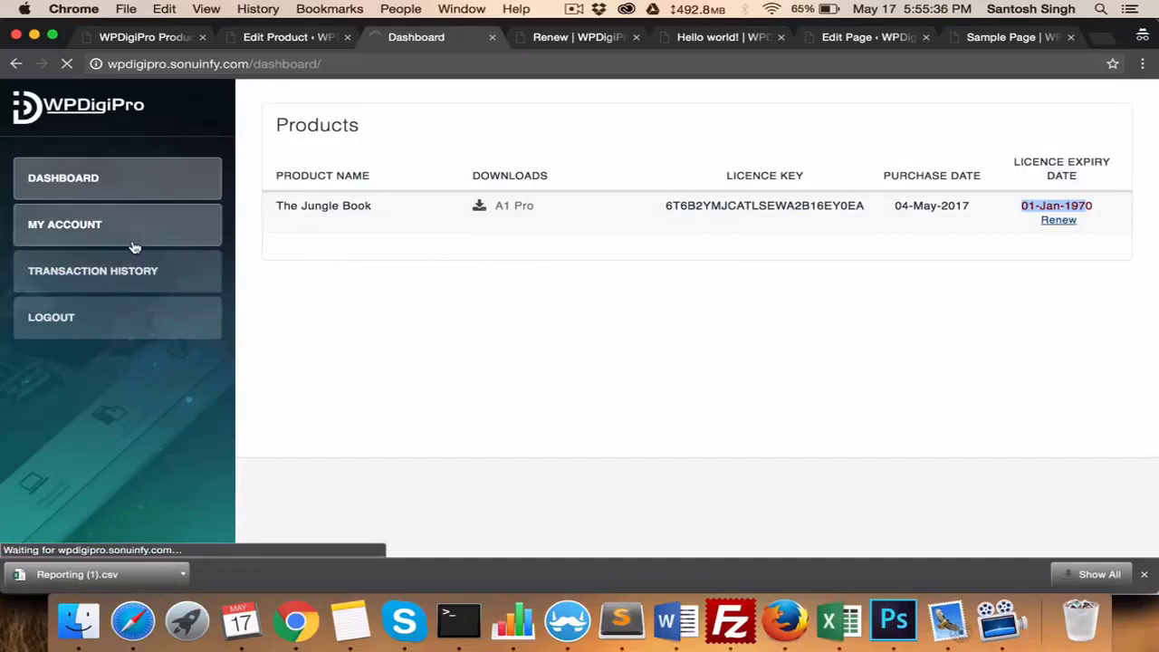
click(45, 237)
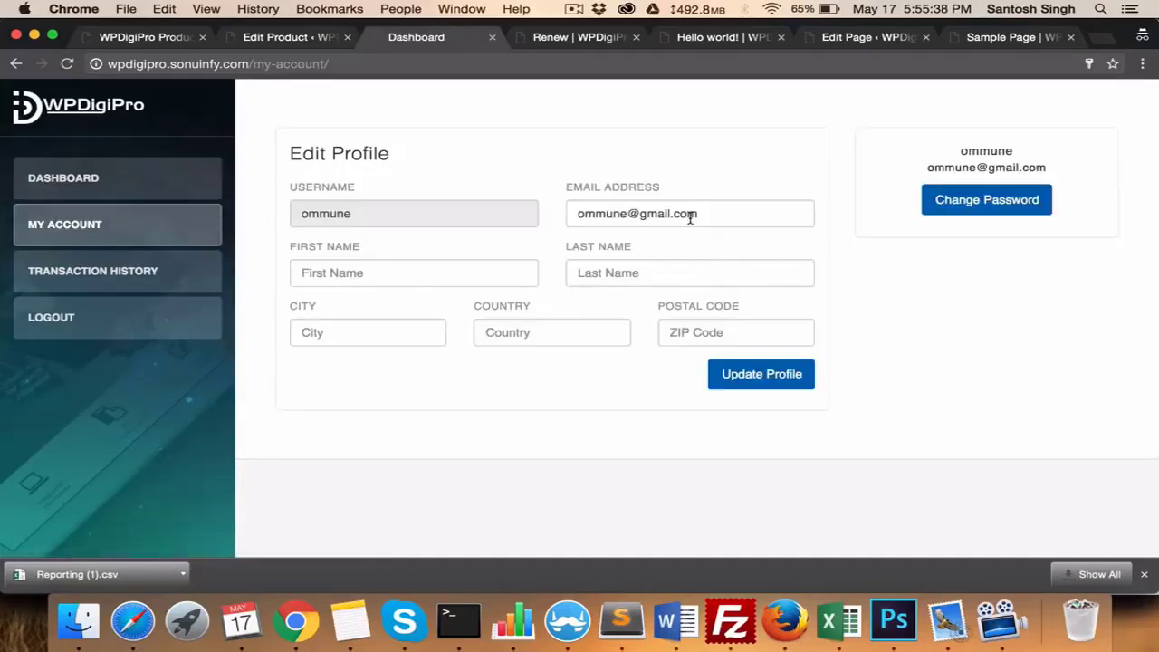
click(690, 215)
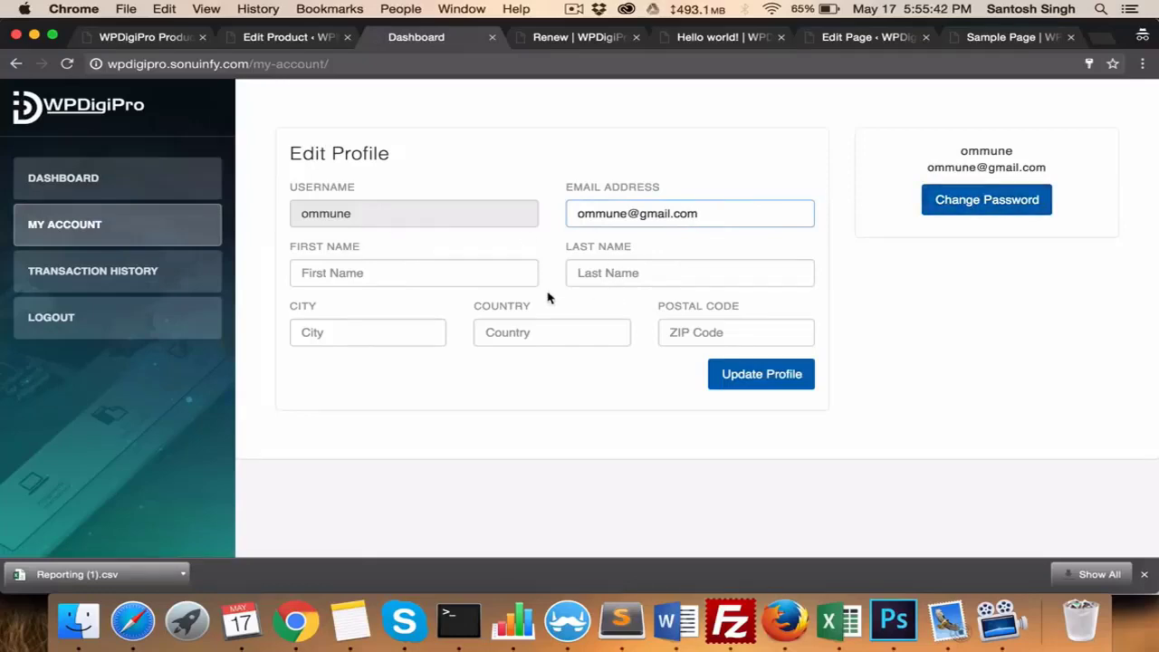
Step: Open the customer's Transaction History and review the listed products, dates, payment modes and invoice numbers
click(114, 277)
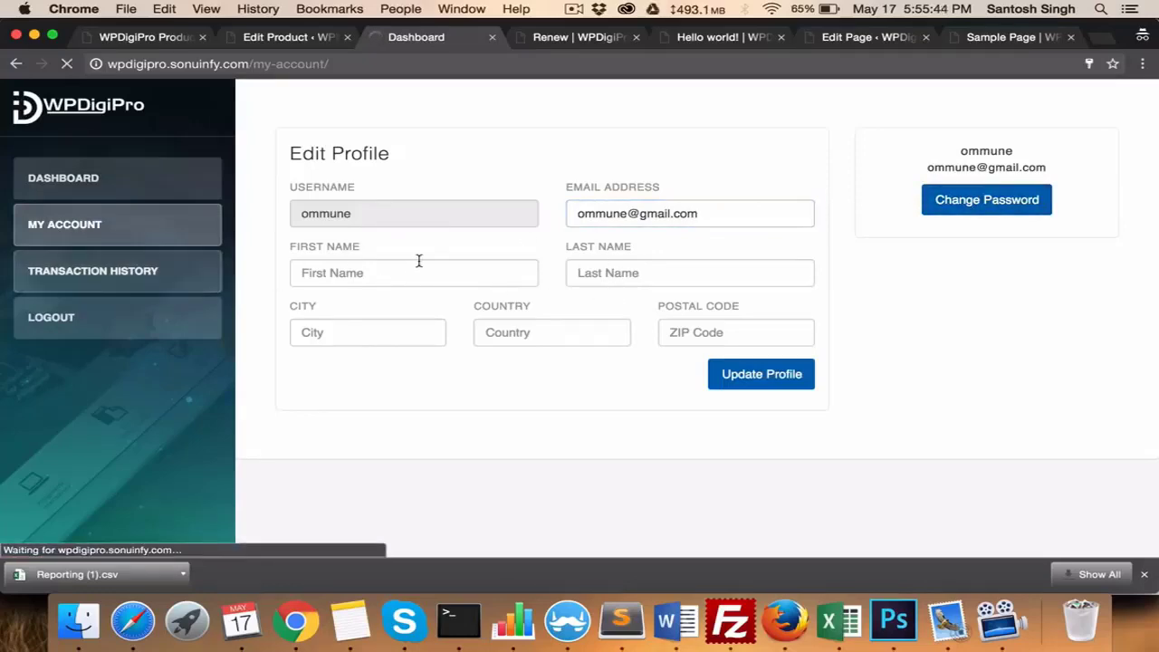
scroll(433, 234, down, 2)
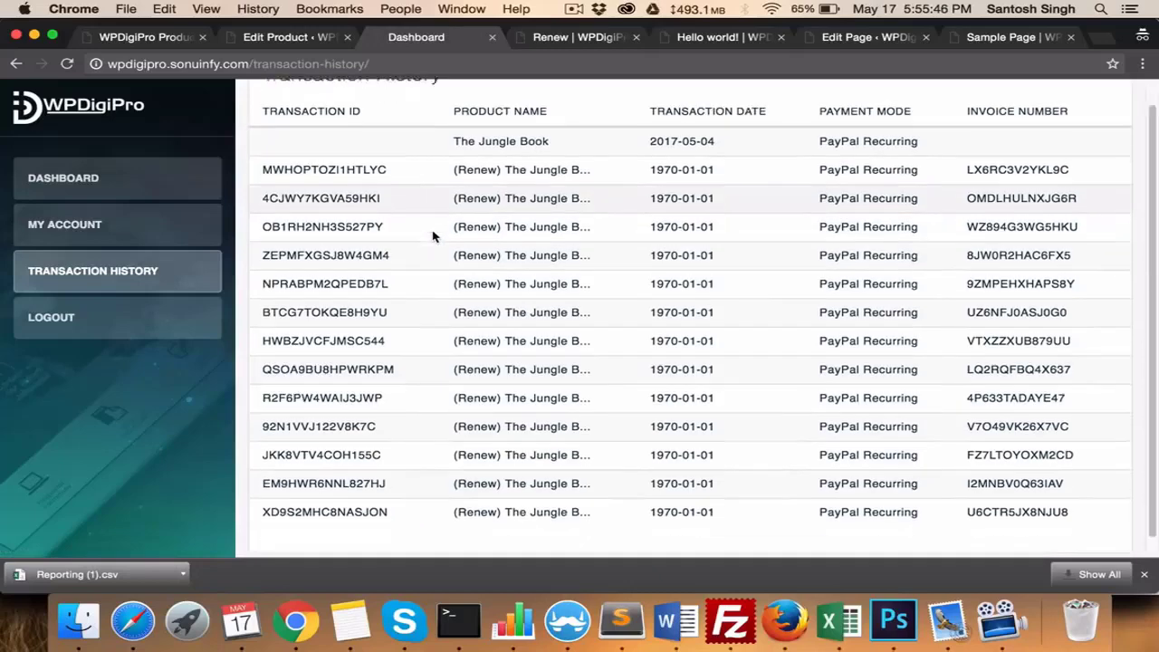
scroll(433, 236, up, 2)
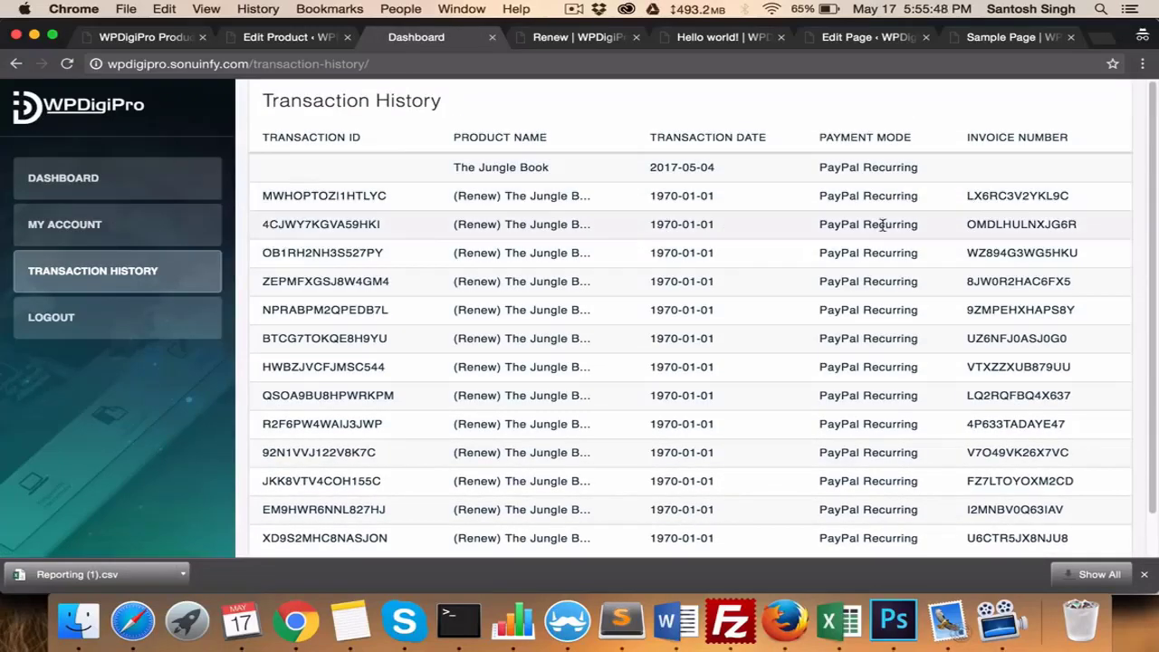
scroll(883, 209, down, 2)
scroll(543, 245, up, 2)
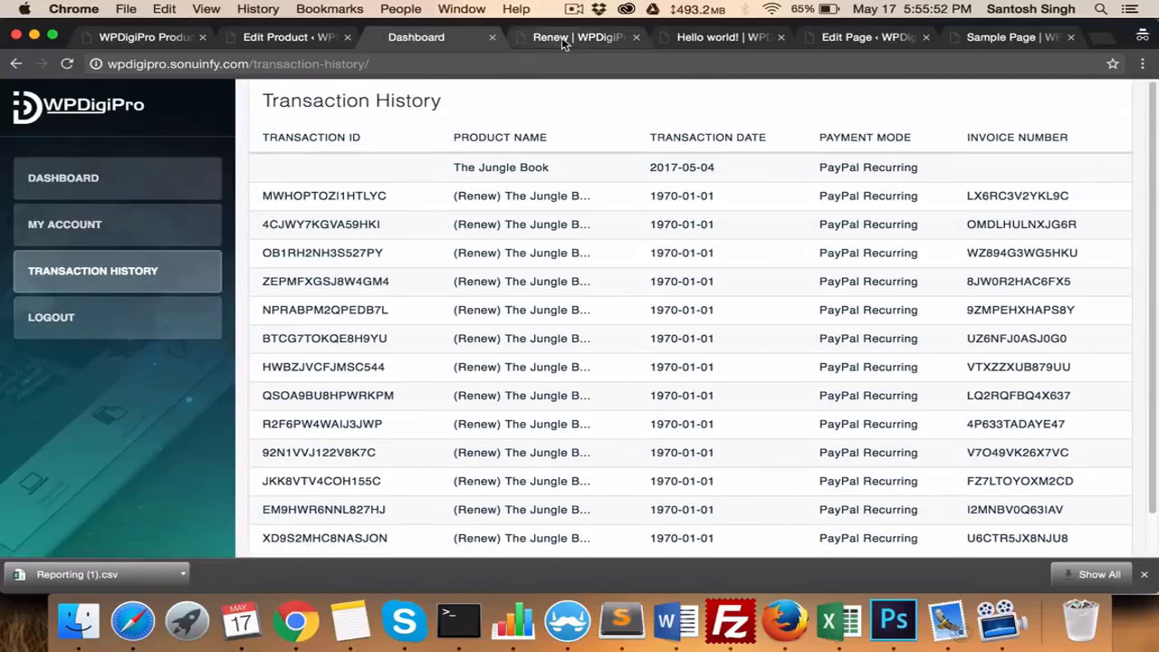
click(694, 44)
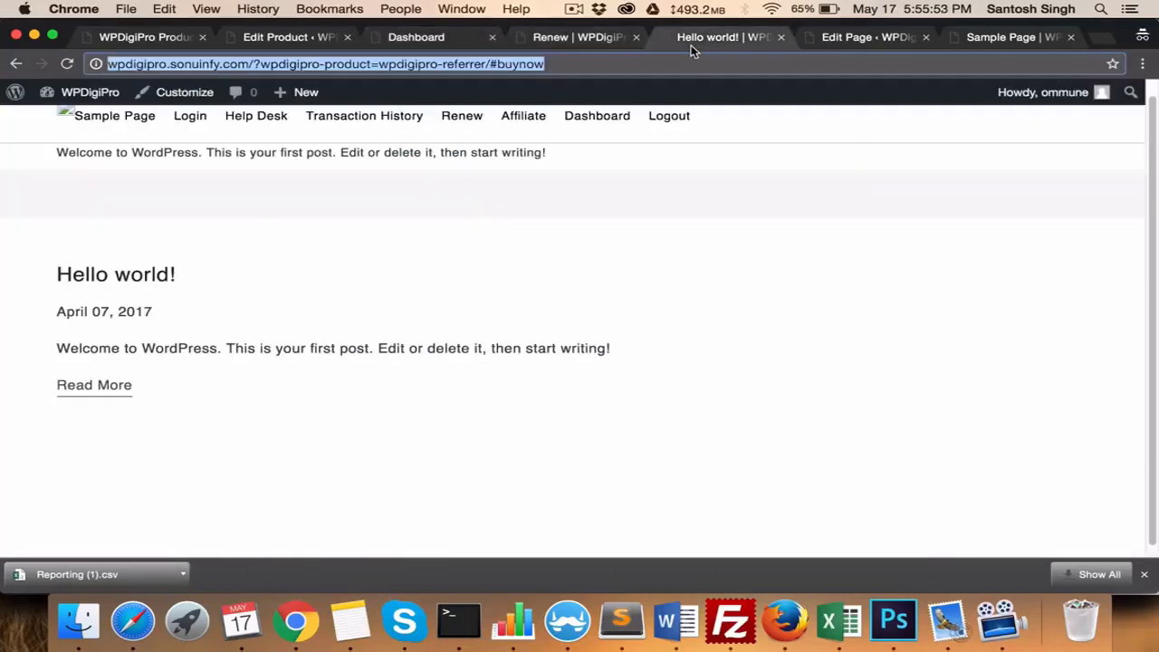
click(408, 38)
click(546, 38)
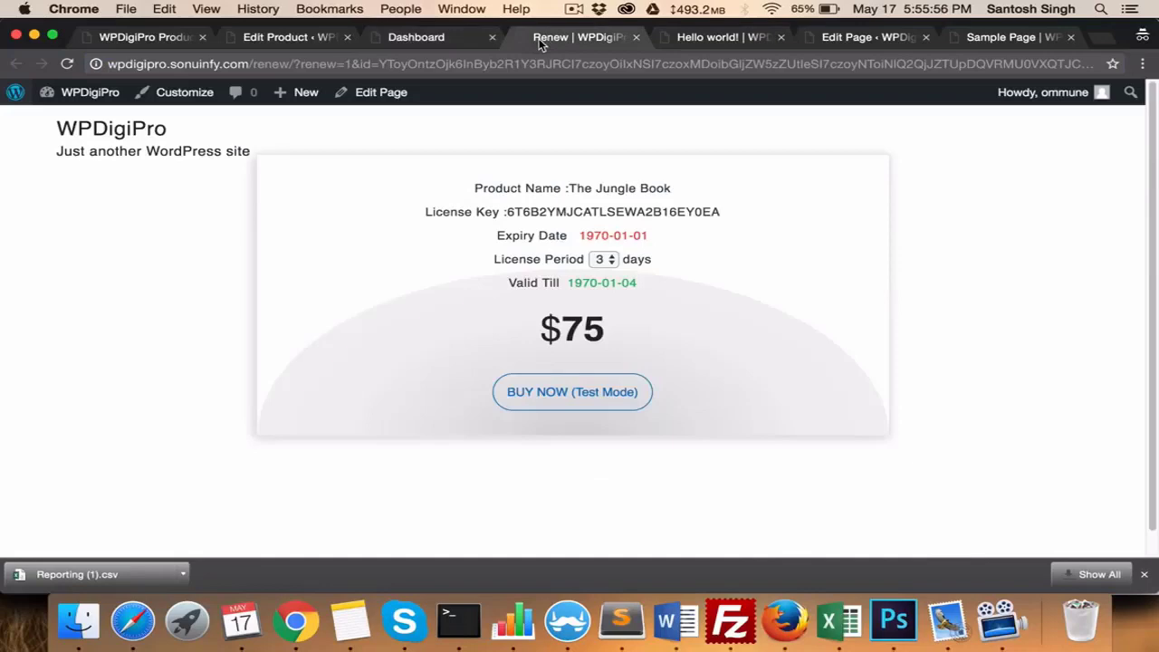
Step: Copy the Product Buy Now Link from the wpdigipro-referrer product's Product Settings
click(306, 42)
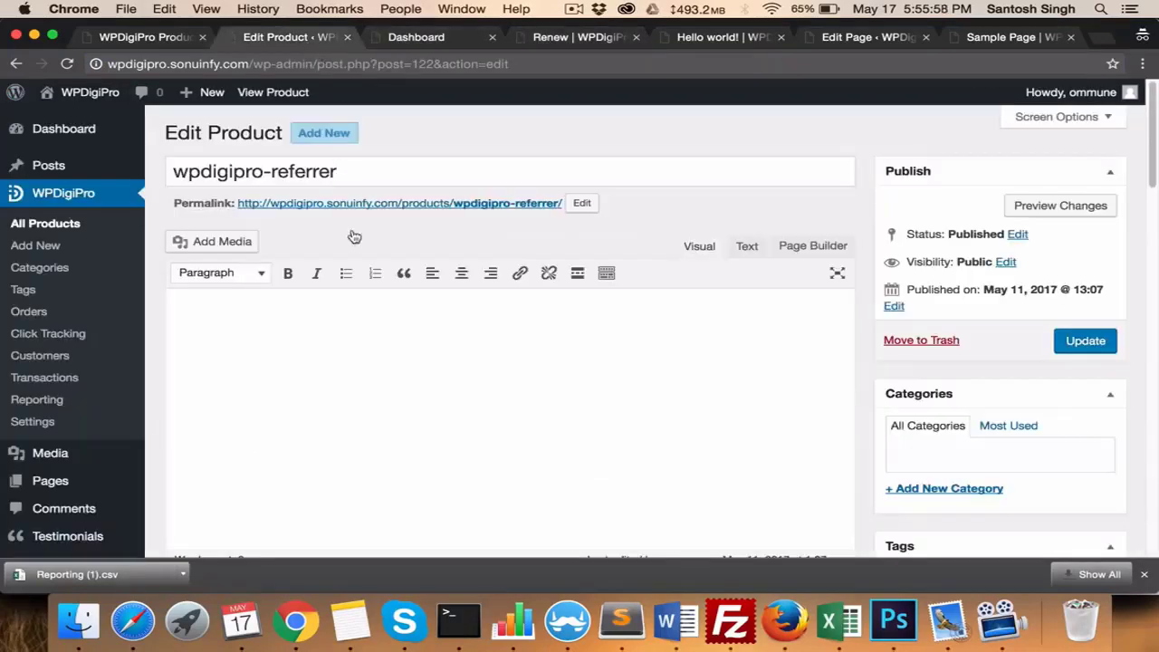
scroll(352, 236, down, 5)
click(551, 323)
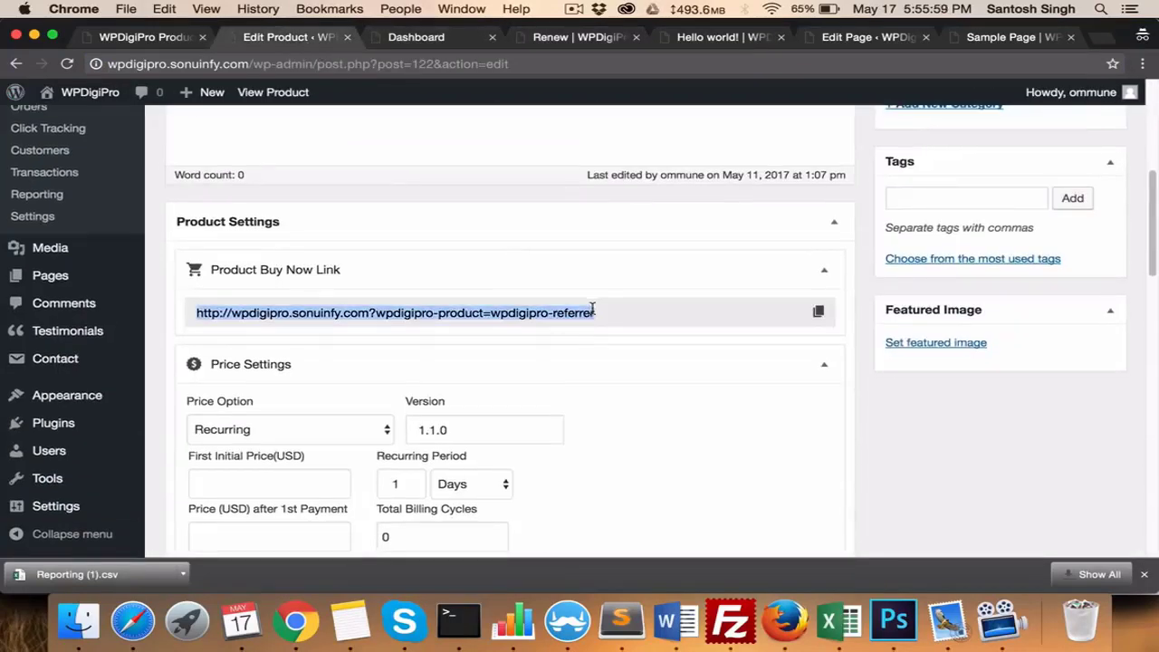
click(817, 314)
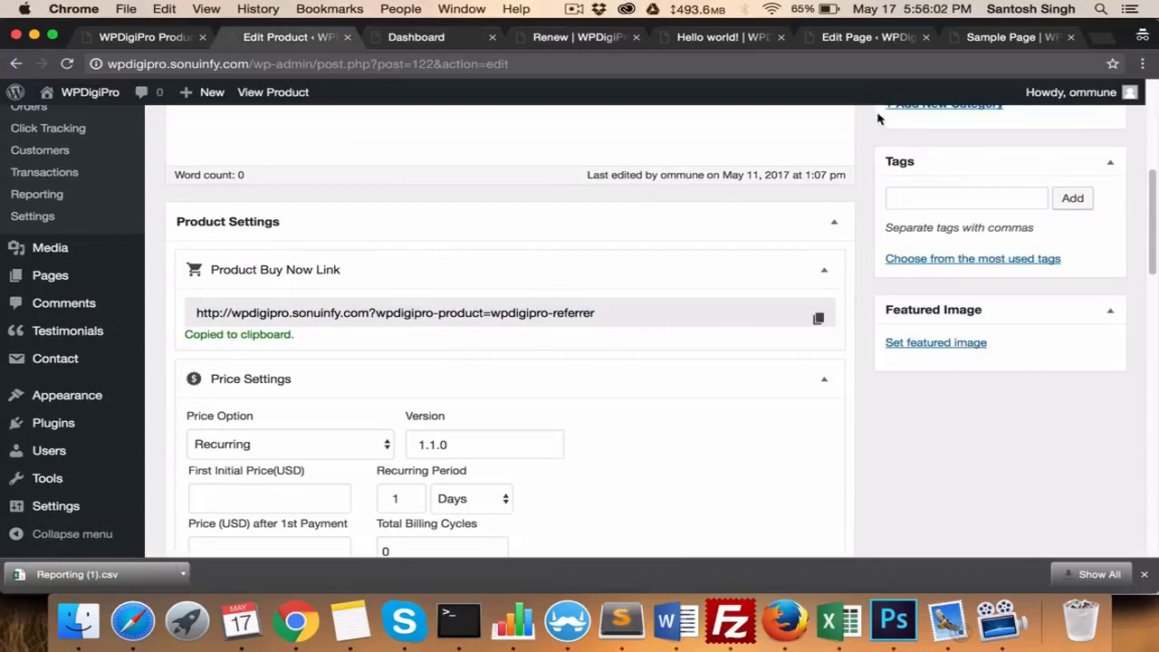
Step: Load the copied buy link with /#buynow appended in place of the Sample Page to show the checkout popup
click(1008, 40)
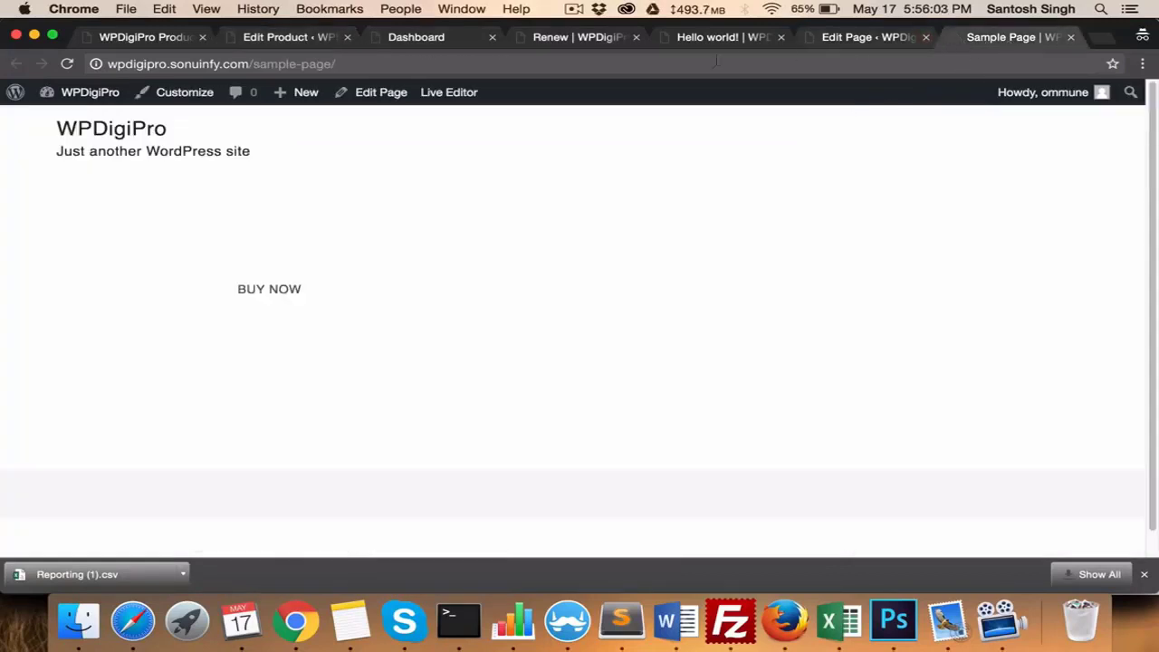
click(347, 64)
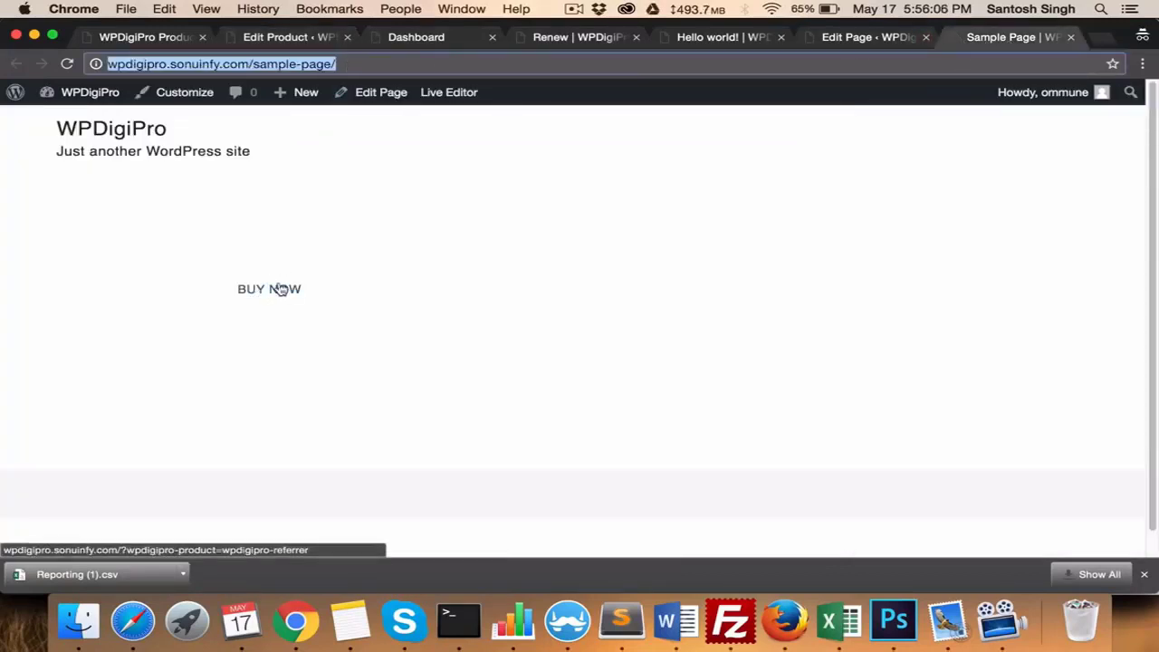
key(super+v)
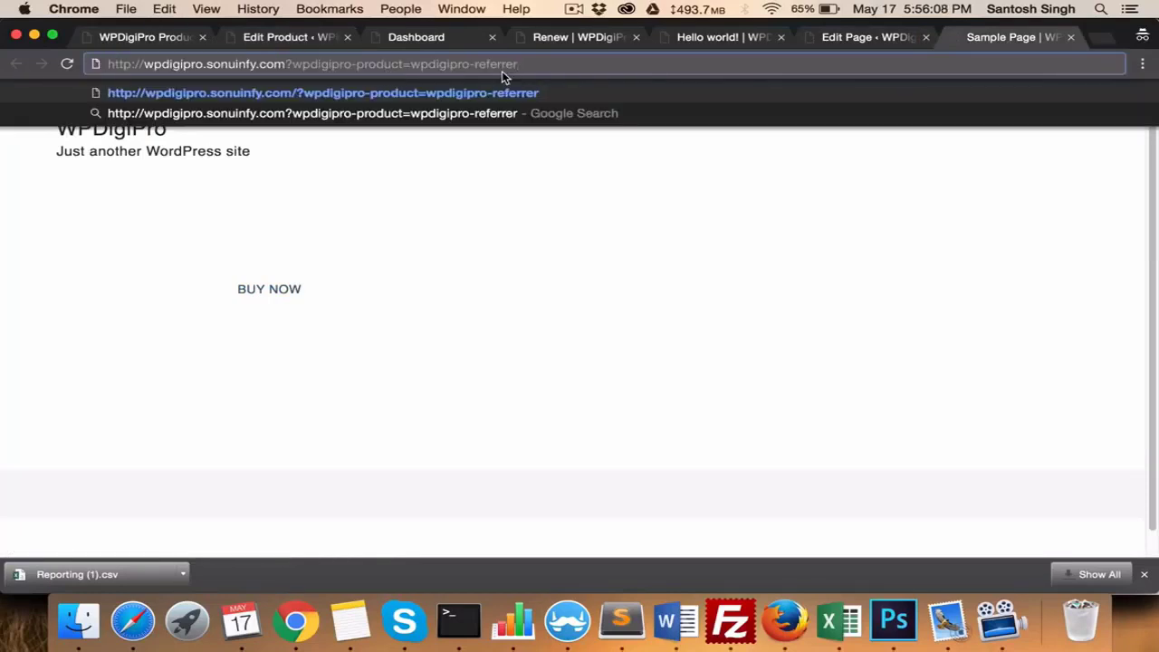
text(/buy)
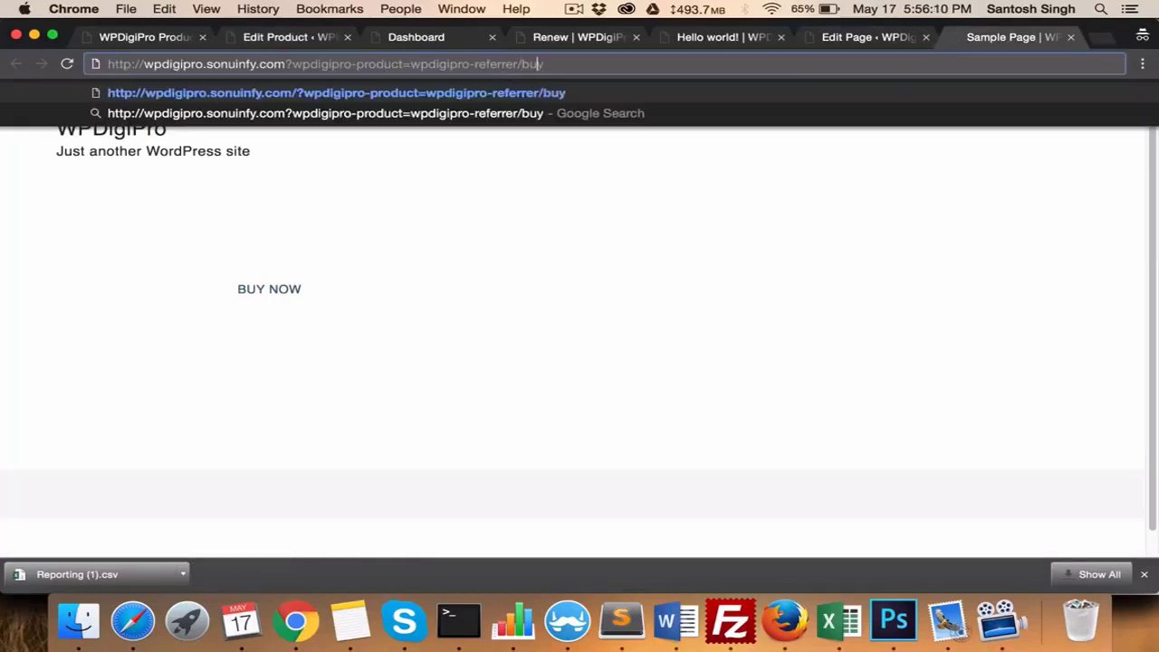
text(#now)
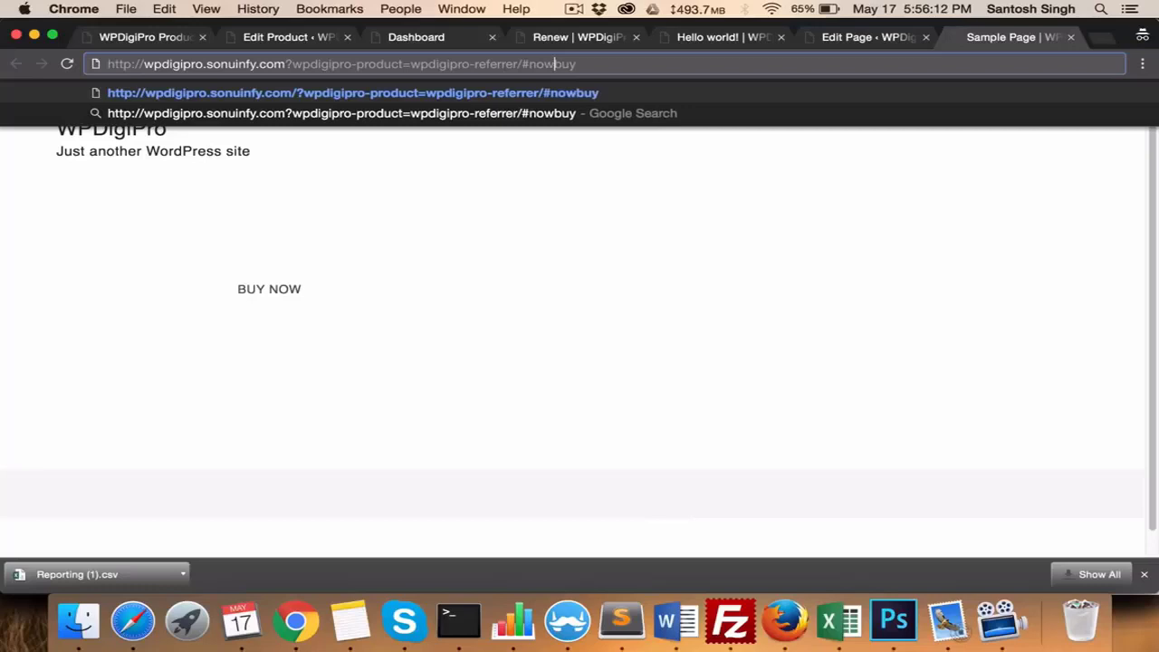
key(BackSpace)
key(BackSpace)
key(BackSpace)
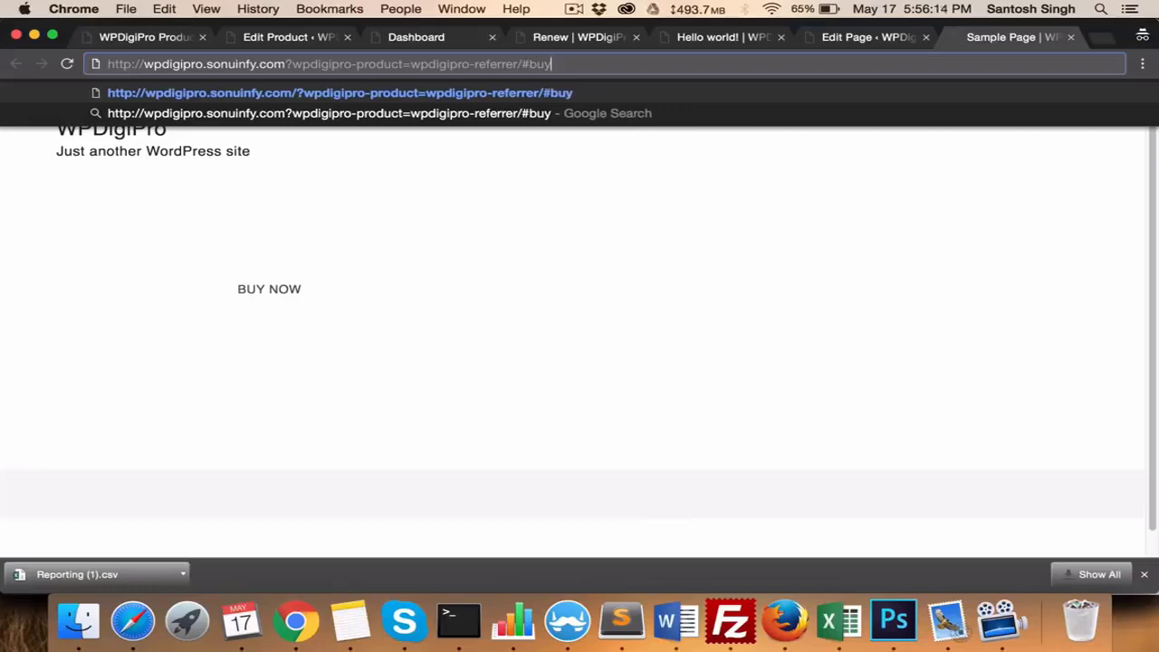
text(now)
key(Return)
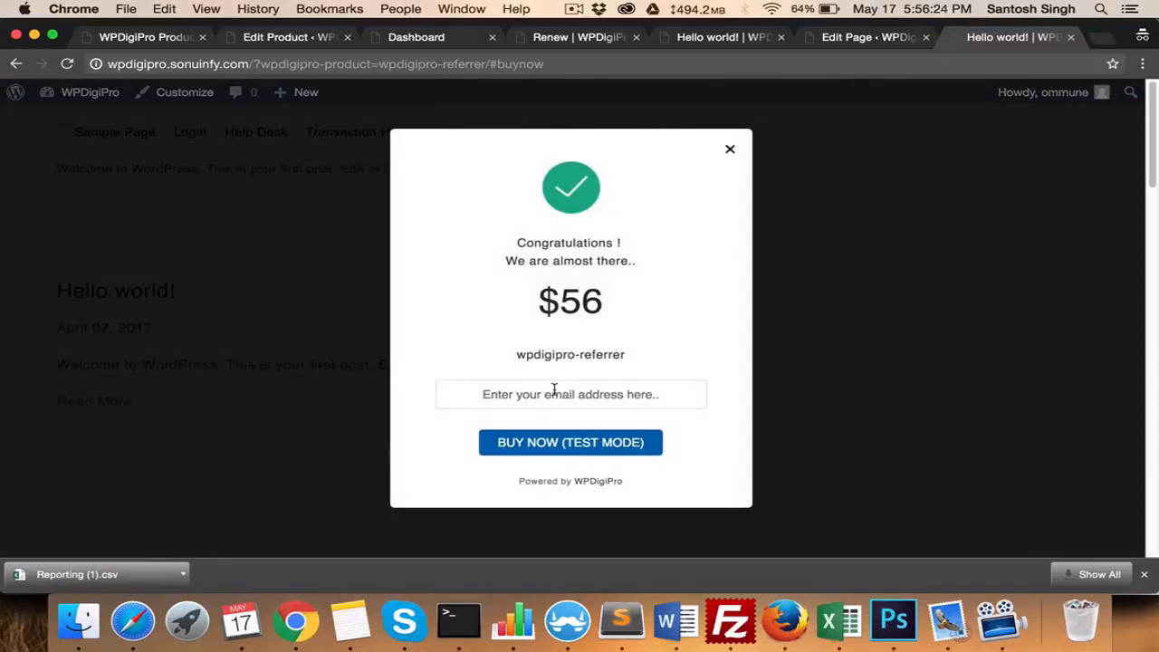
Step: In the Sample Page editor, enable "Accessible to buyers of" under Page View for Members and select all products
click(714, 38)
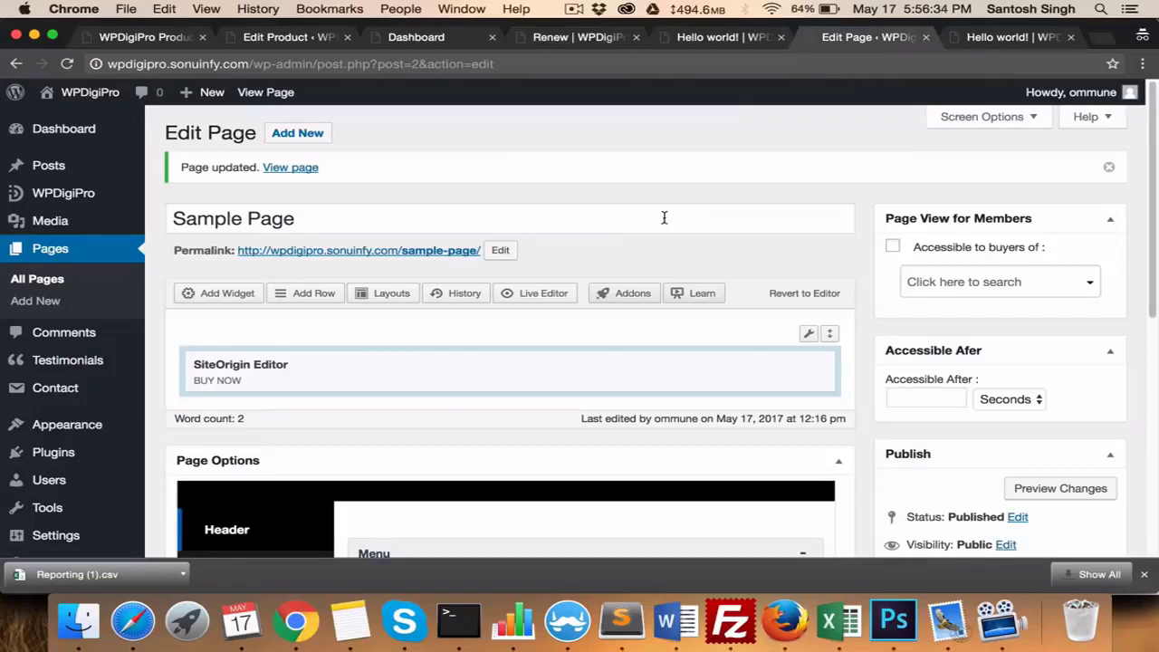
click(893, 247)
click(932, 281)
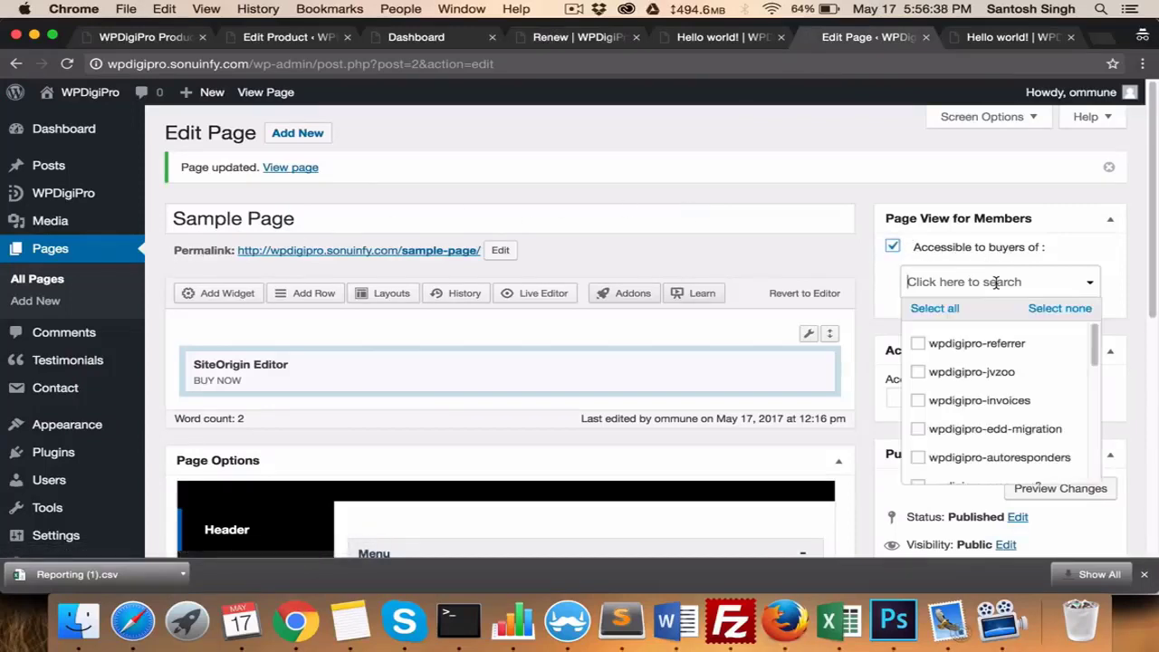
click(937, 309)
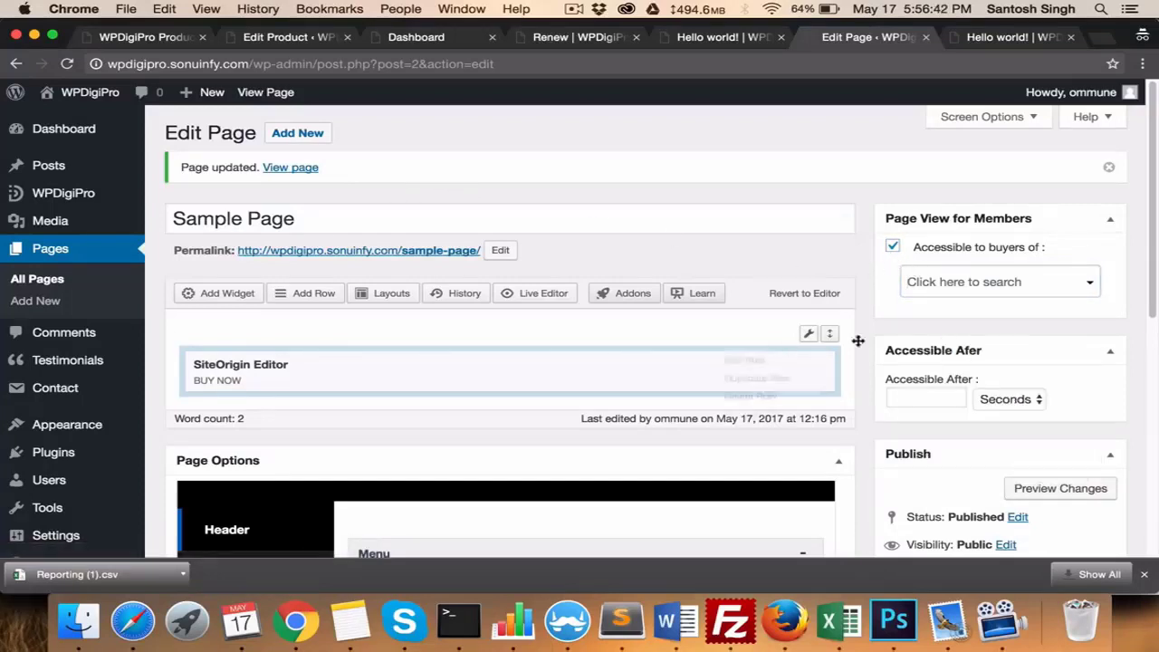
Step: Review the products selected for Sample Page's buyer access through the full list, and highlight the page title
click(969, 285)
scroll(971, 361, down, 3)
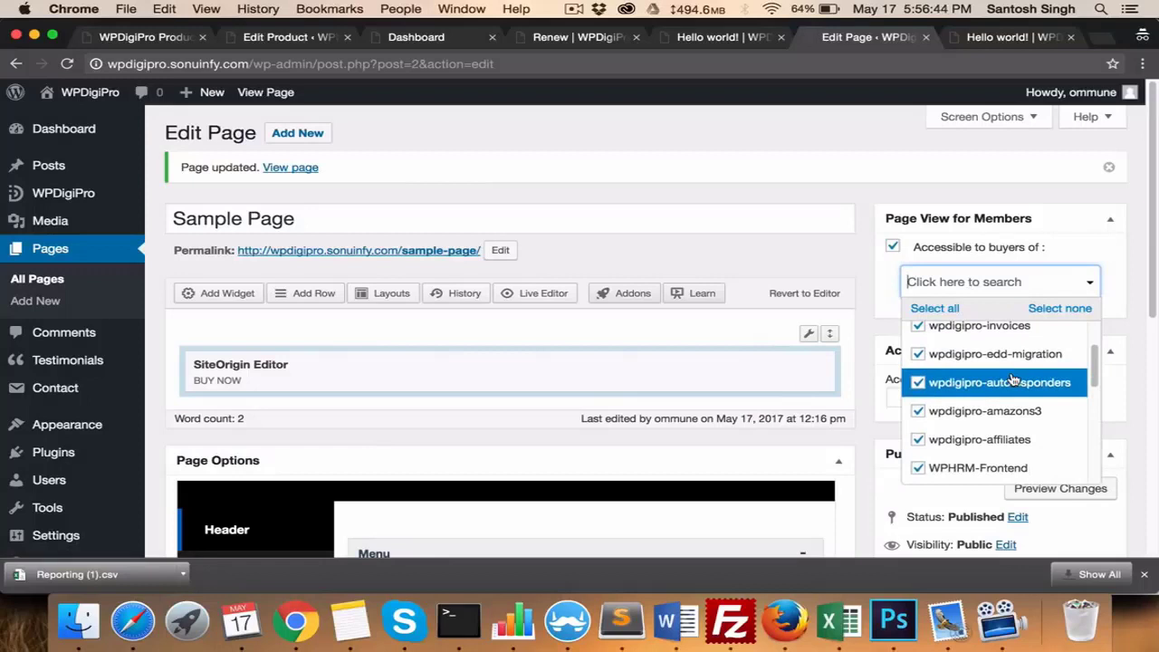
drag(308, 219, 177, 218)
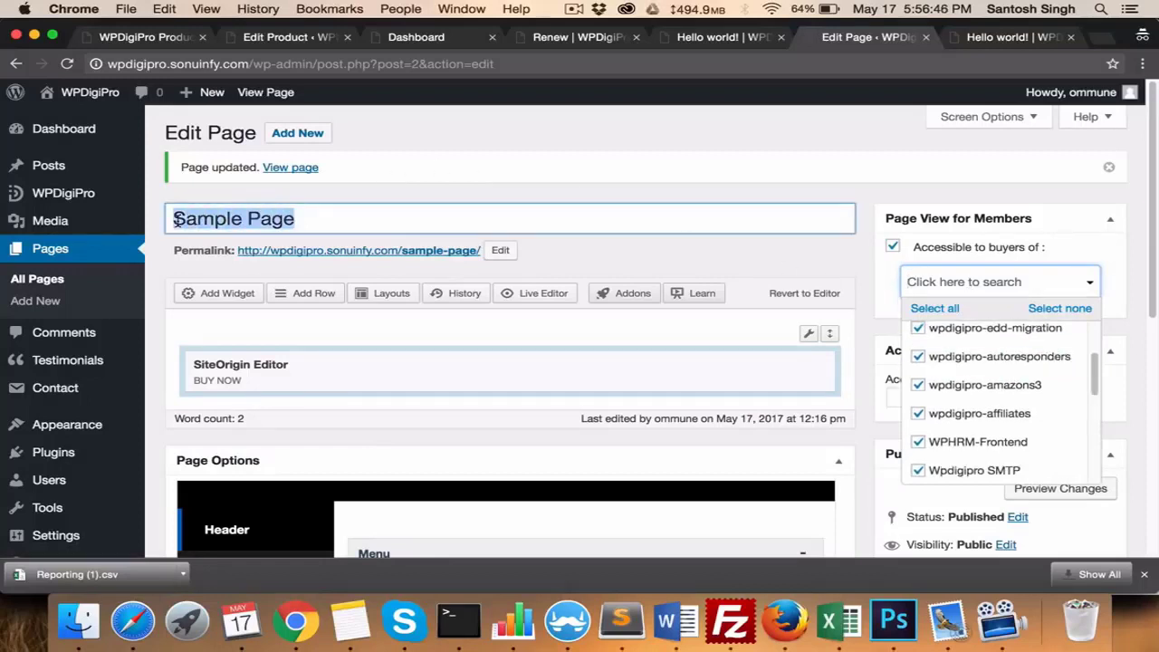
click(923, 283)
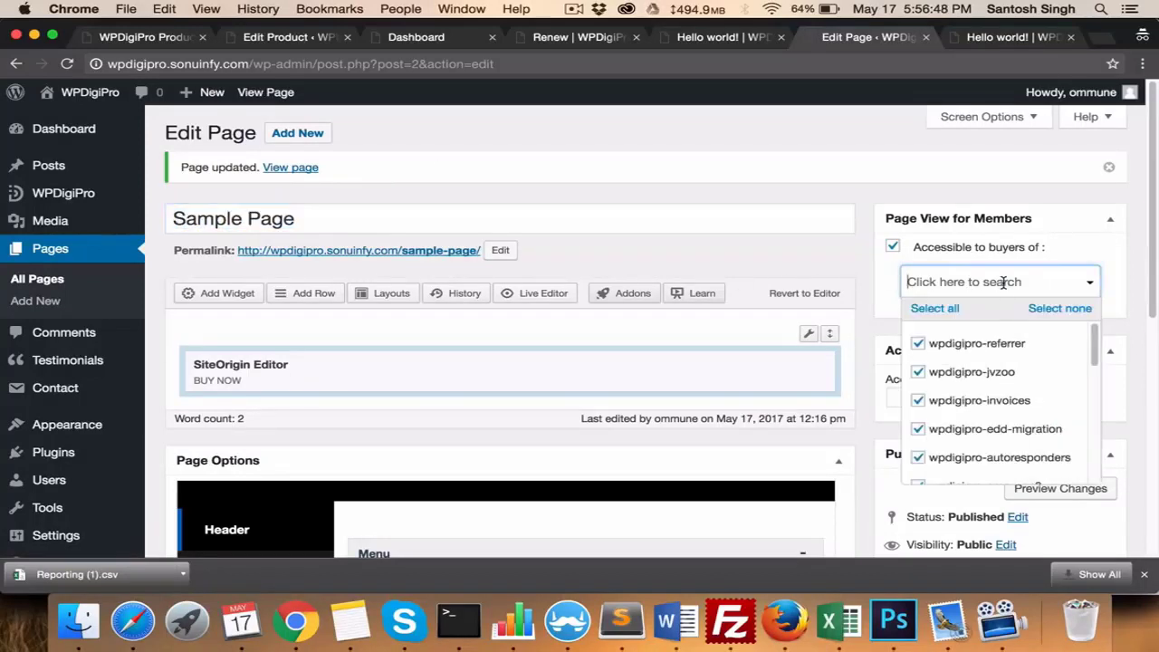
scroll(1024, 372, down, 5)
scroll(1025, 372, up, 15)
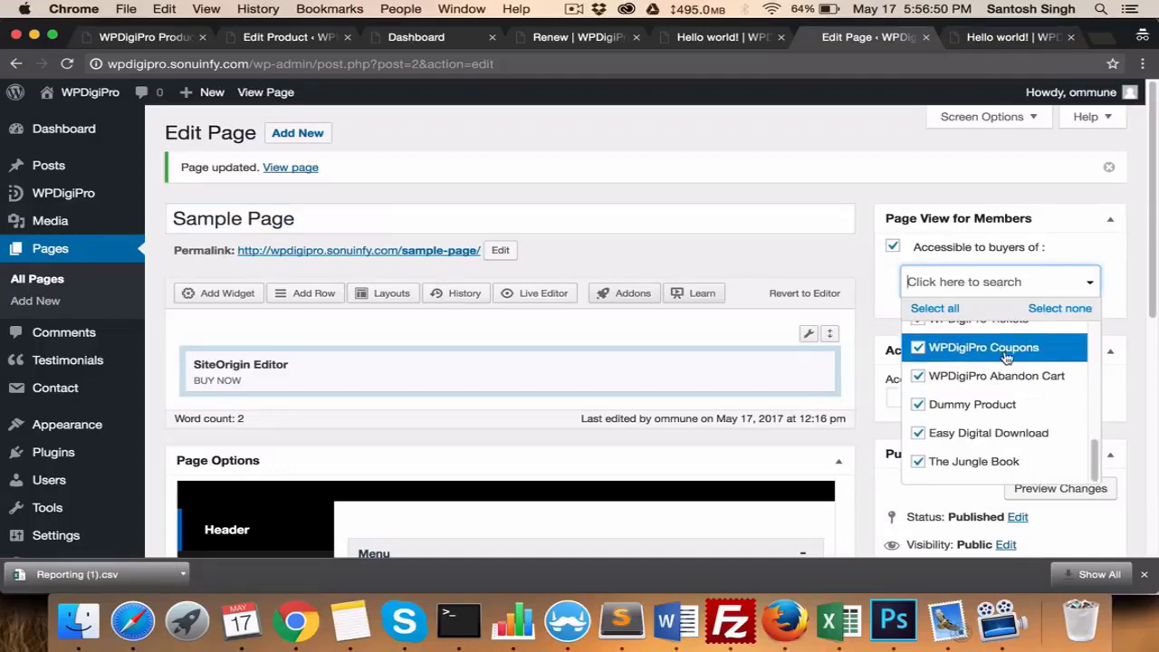
Step: Clear the product selection for Sample Page's buyer access and select only wpdigipro-referrer
click(1045, 309)
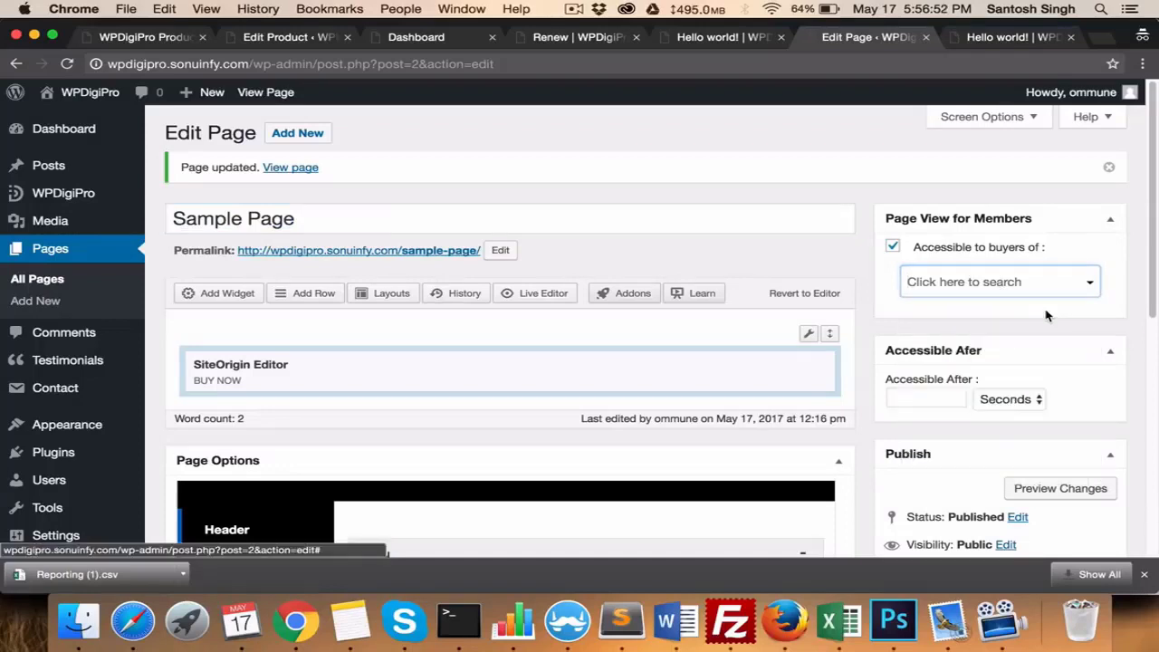
click(969, 283)
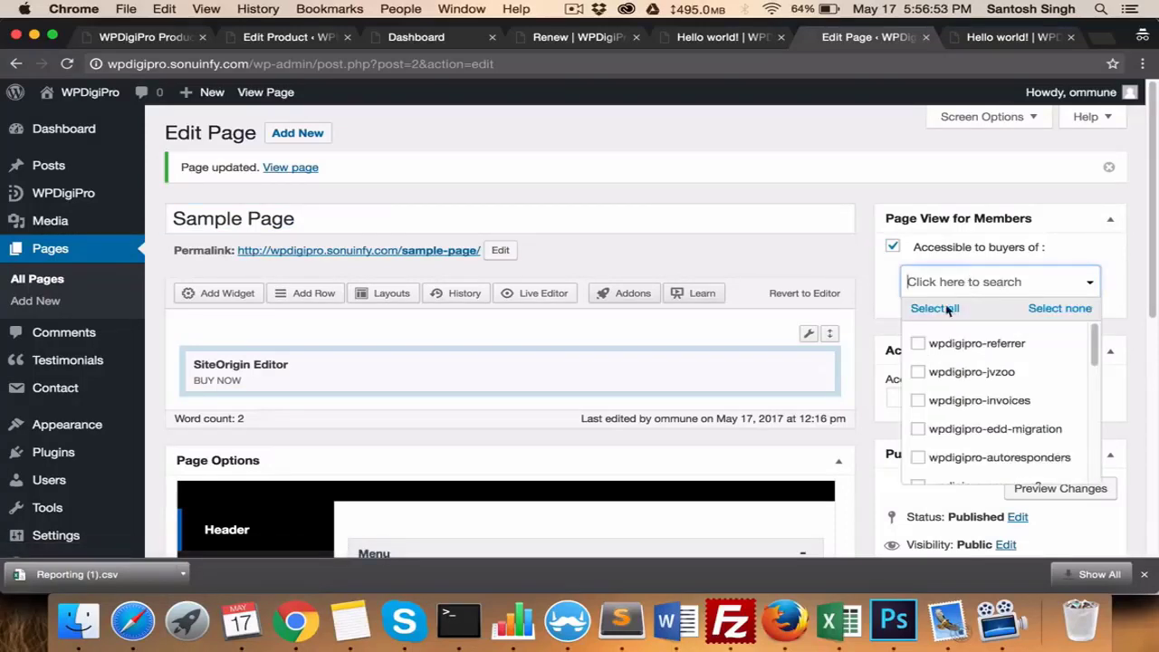
click(919, 345)
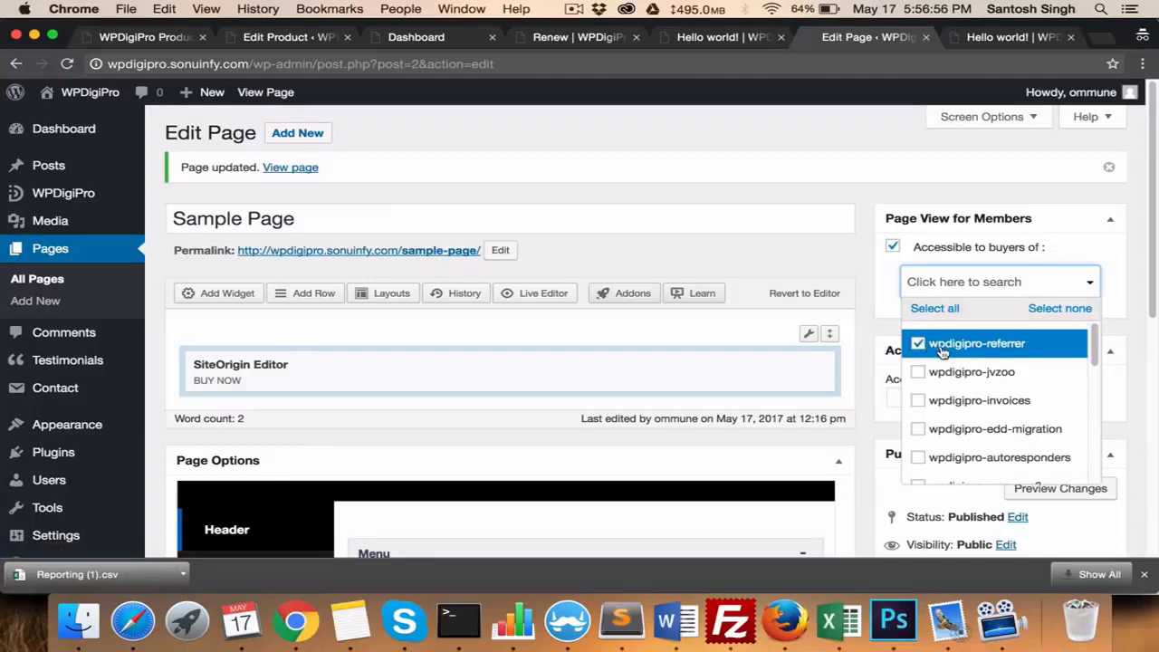
click(349, 219)
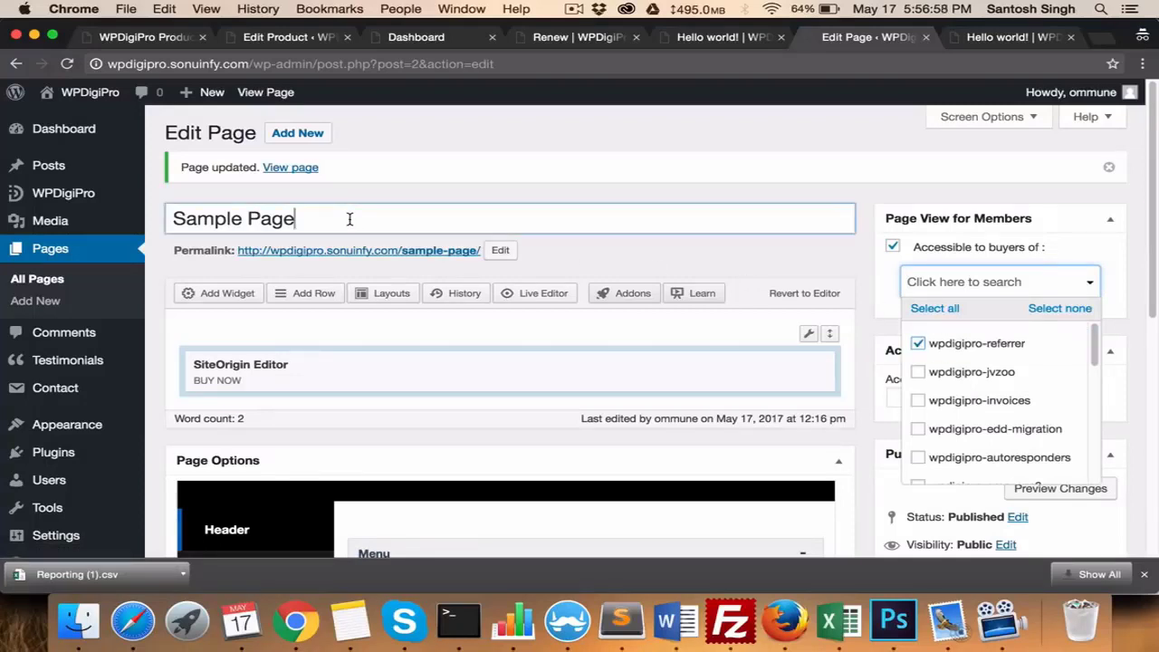
click(996, 319)
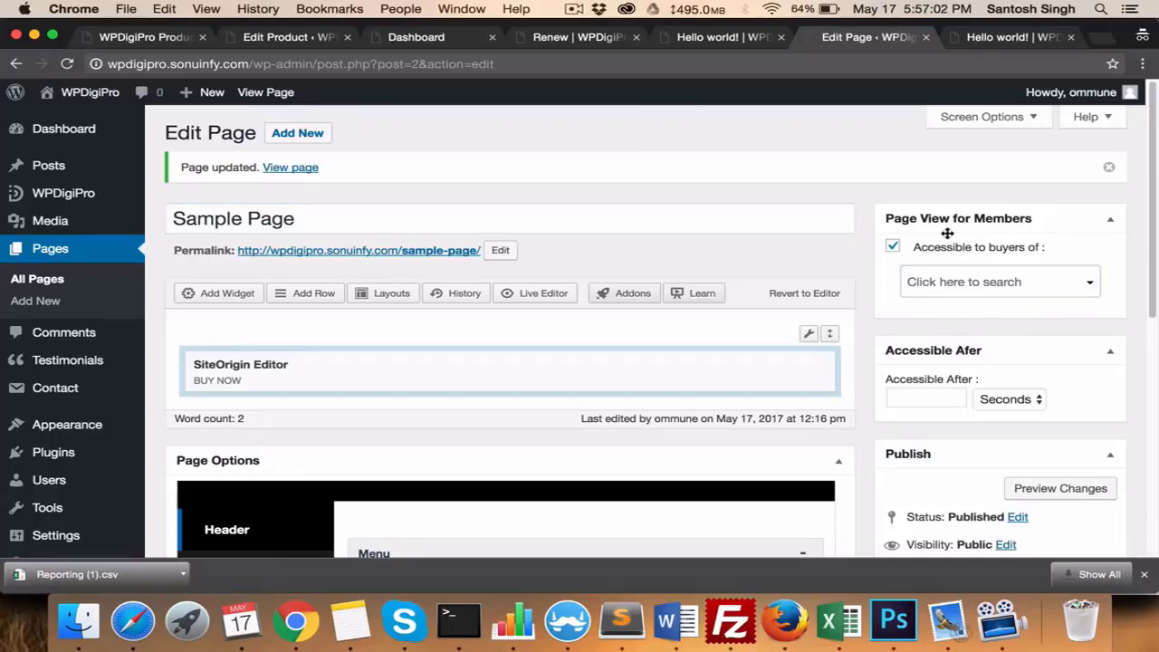
Step: Set Sample Page's Accessible After delay to 7 Days
scroll(947, 233, down, 2)
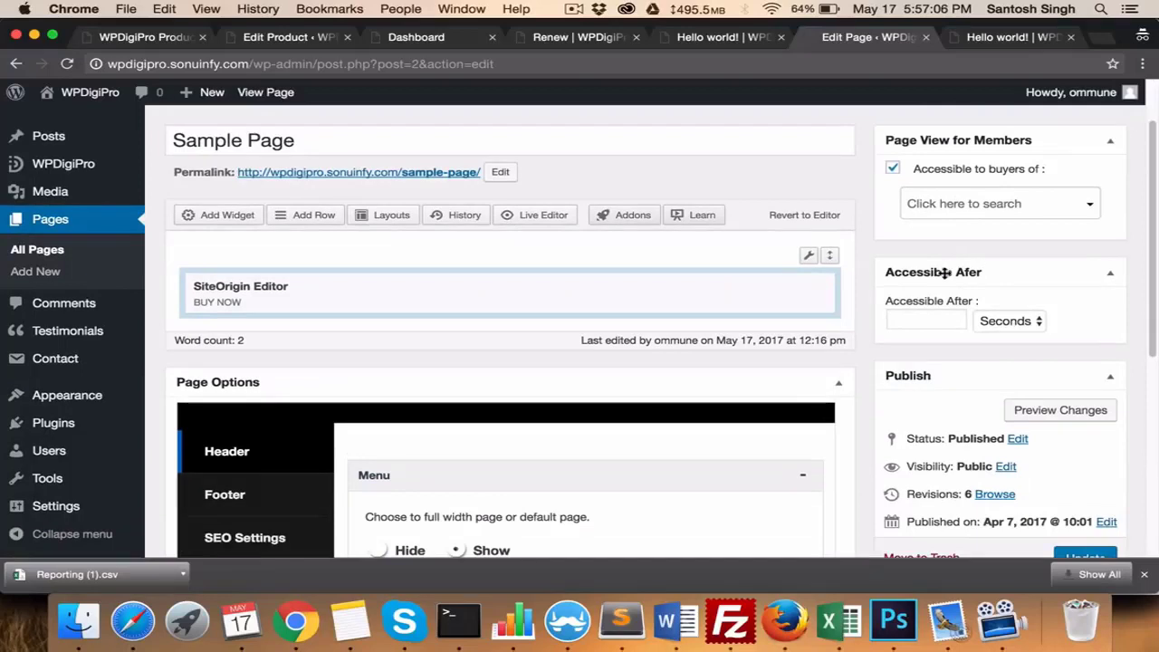
click(920, 311)
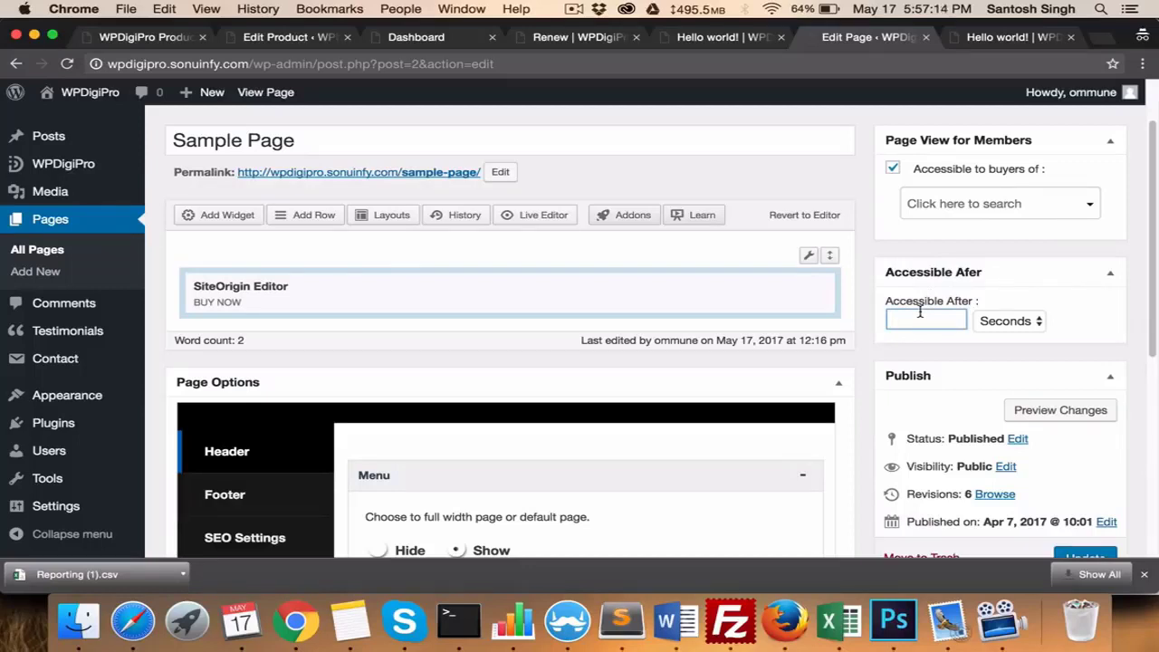
text(7)
click(1000, 323)
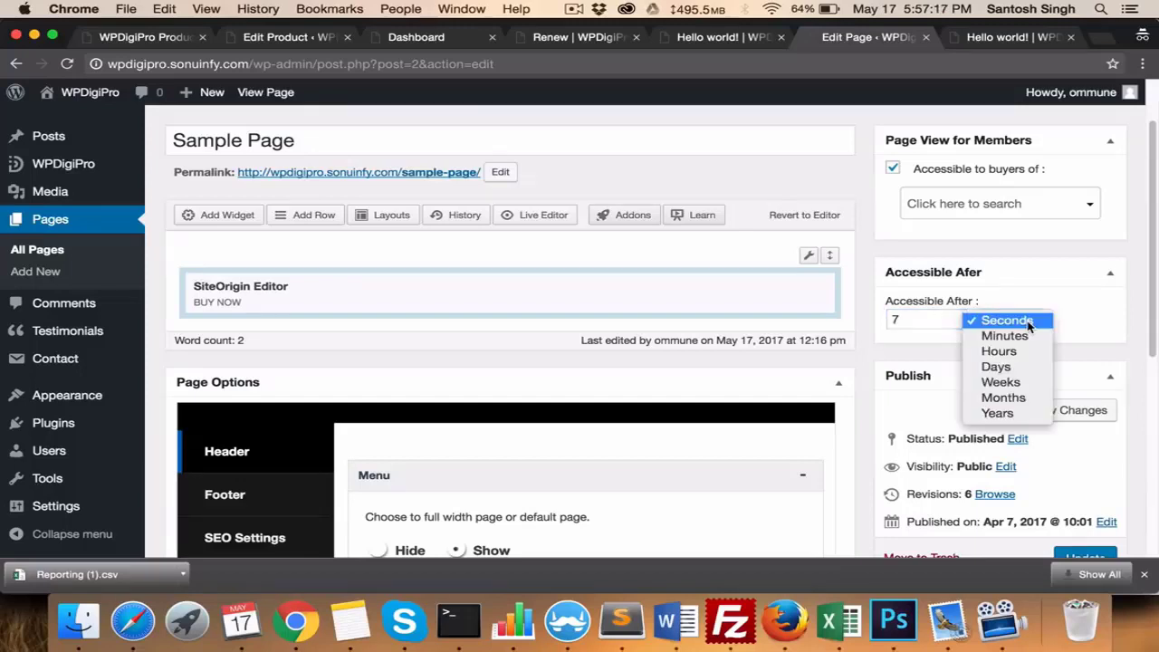
click(996, 367)
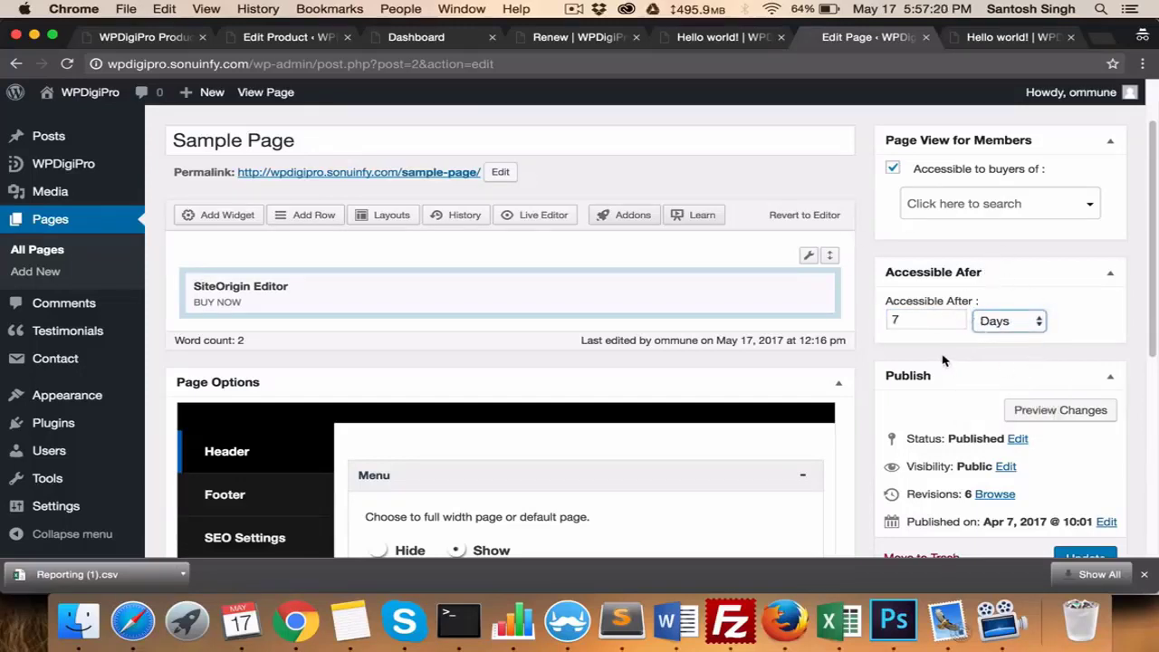
scroll(1027, 317, down, 4)
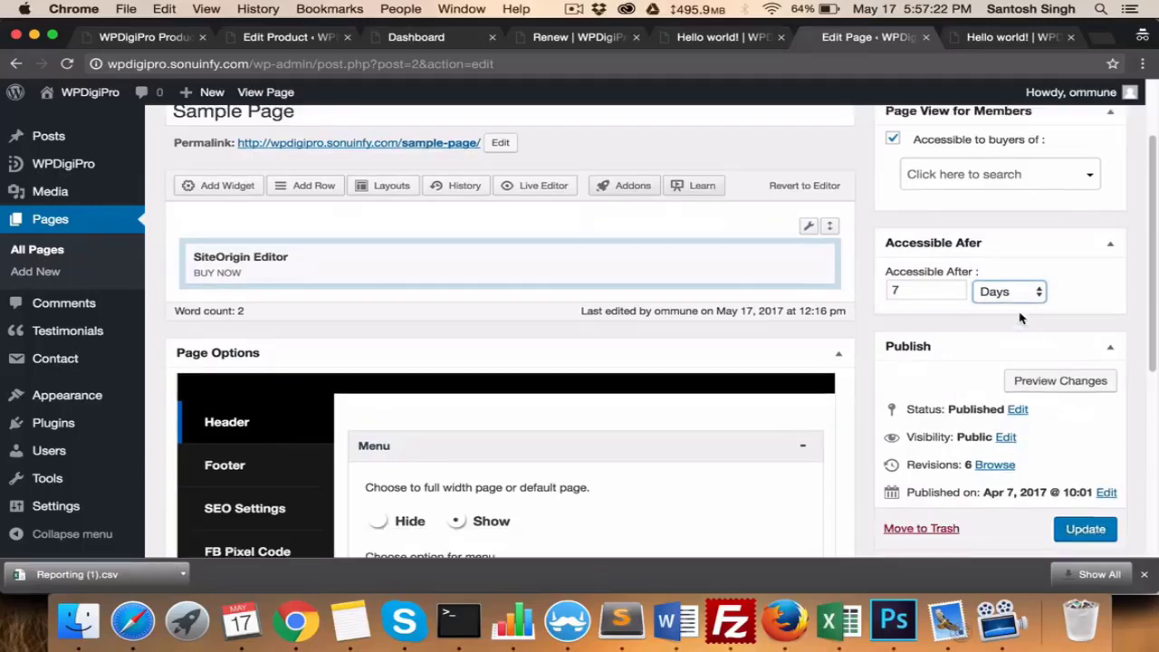